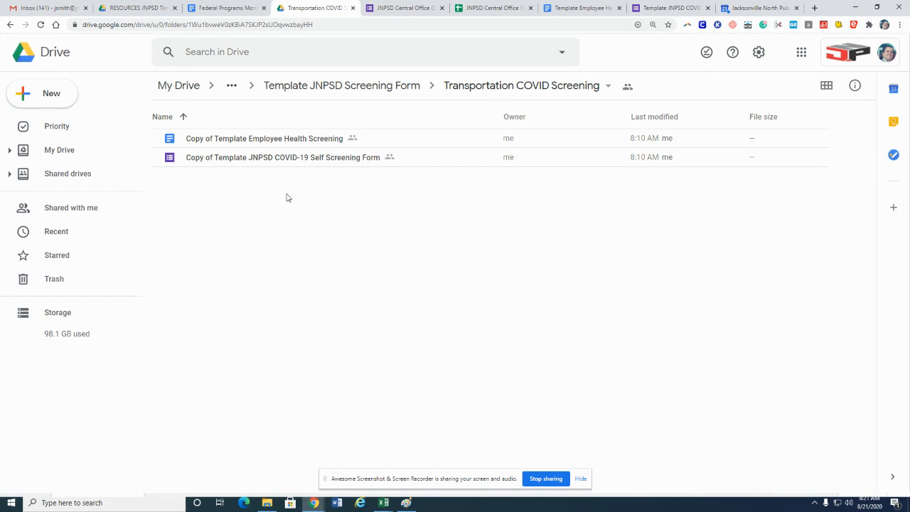
# Open the copied Employee Health Screening document, review its merge tags, and close it
pyautogui.doubleClick(235, 145)
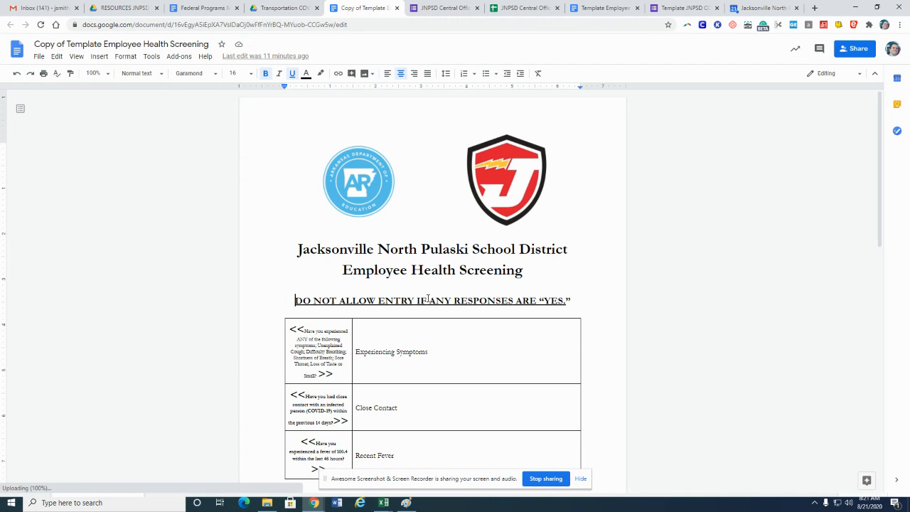
pyautogui.scroll(-3, 427, 299)
pyautogui.scroll(-6, 426, 297)
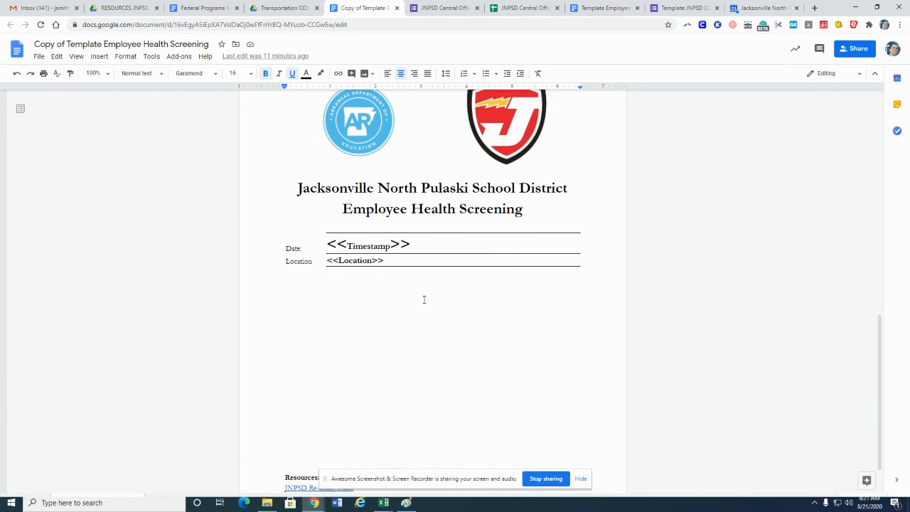
pyautogui.scroll(6, 424, 300)
pyautogui.scroll(3, 422, 301)
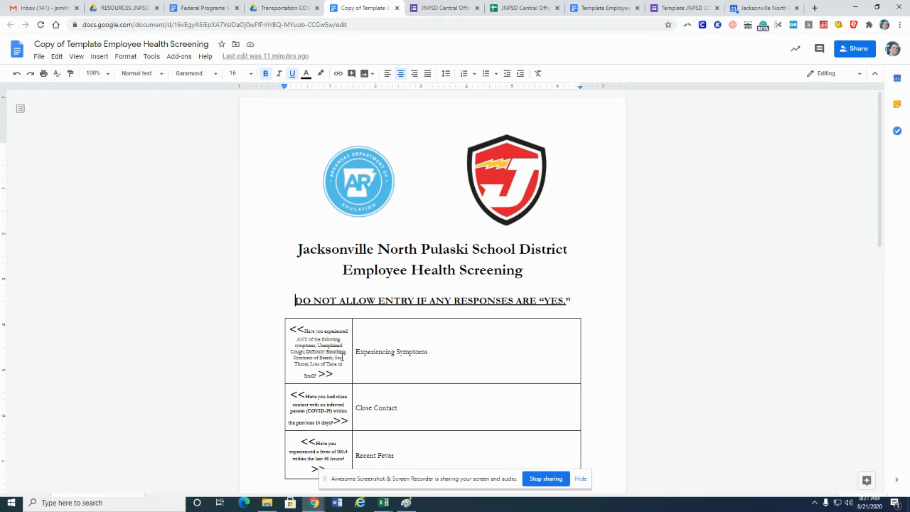
pyautogui.scroll(-3, 328, 375)
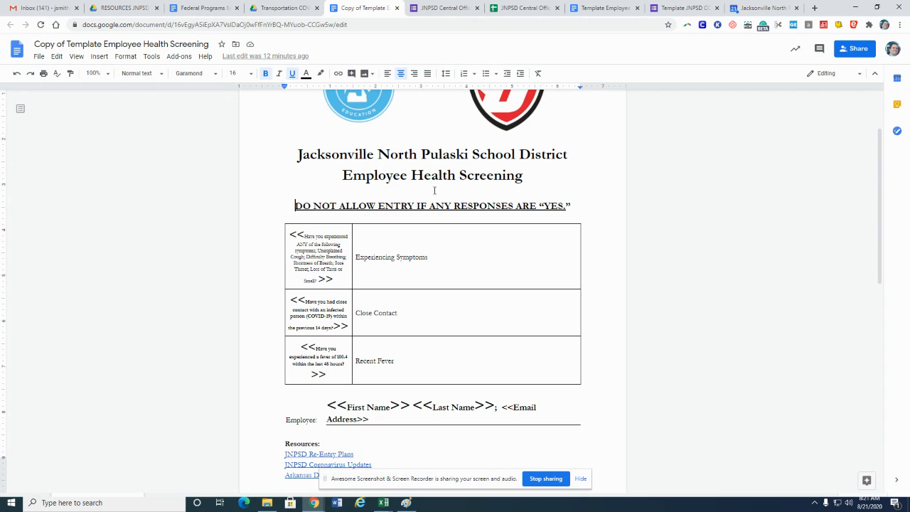
pyautogui.click(398, 9)
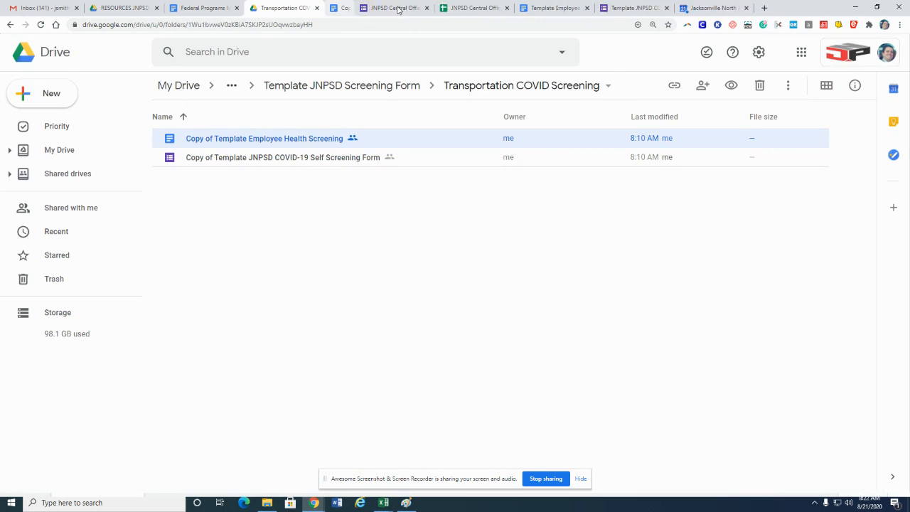
# Rename the document copy to Transportation Employee Health Screening
pyautogui.rightClick(210, 140)
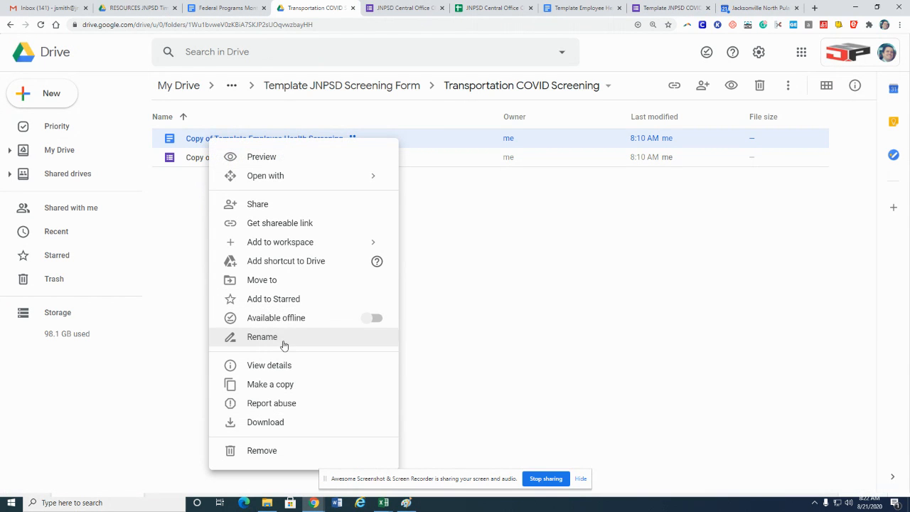
pyautogui.click(282, 337)
pyautogui.click(419, 260)
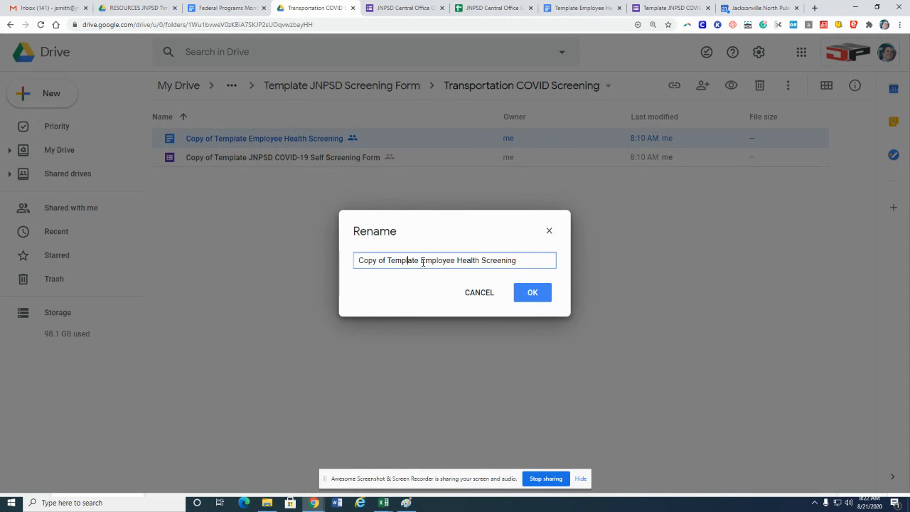
pyautogui.moveTo(420, 261); pyautogui.dragTo(358, 261)
pyautogui.write('Tran')
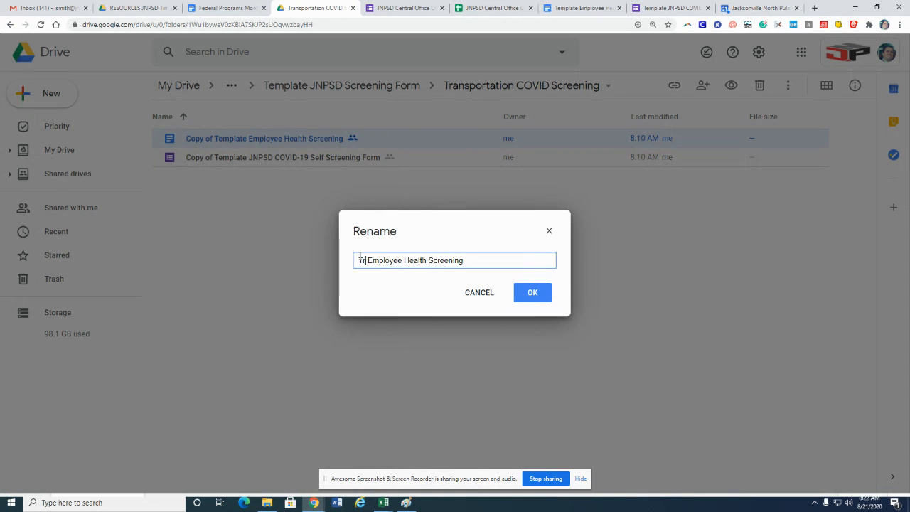
pyautogui.write('sportation')
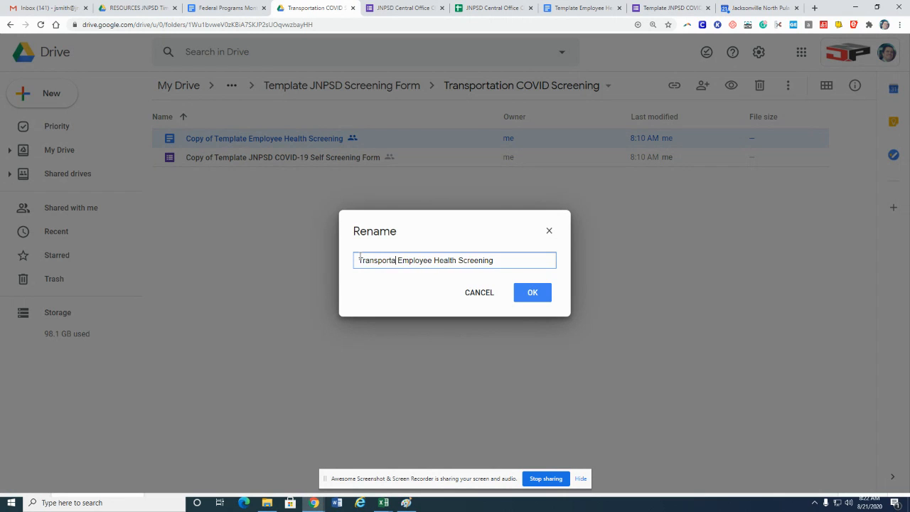
pyautogui.click(524, 297)
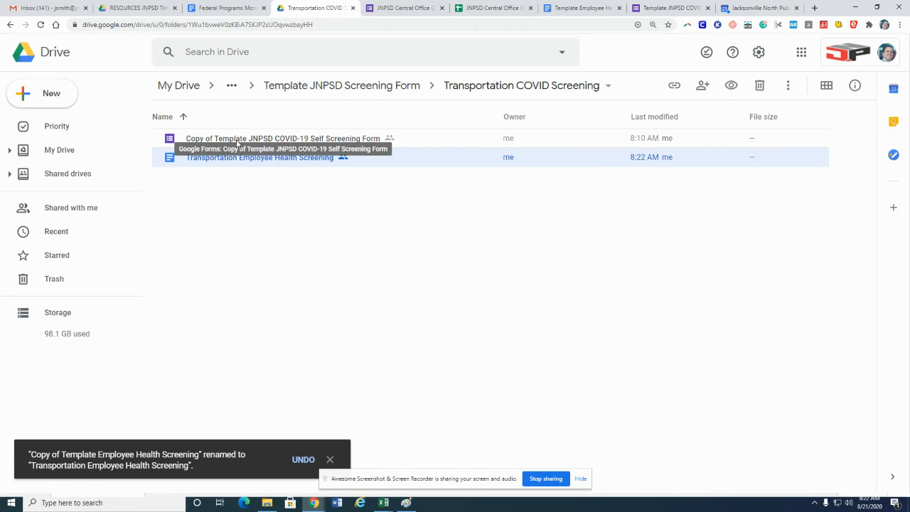
# Open the copied self-screening form and rename it to Transportation COVID-19 Self Screening Form
pyautogui.doubleClick(237, 140)
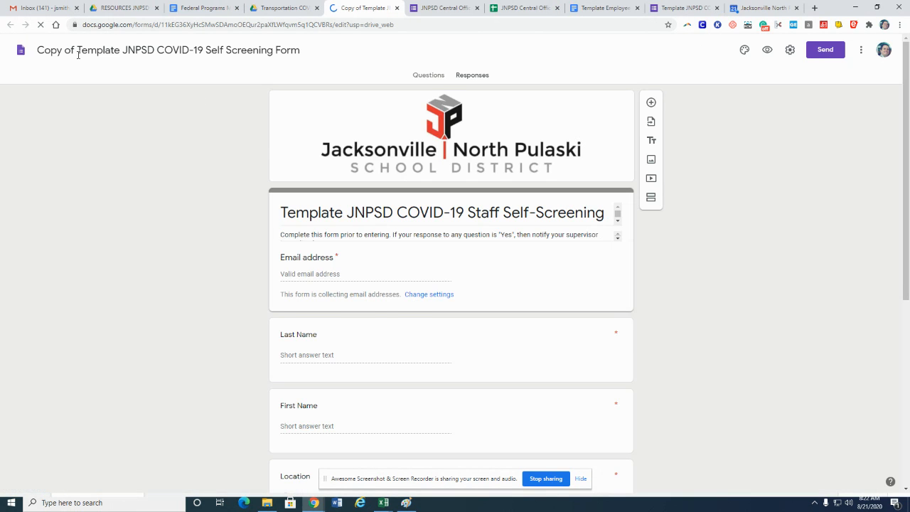
pyautogui.moveTo(121, 50); pyautogui.dragTo(37, 53)
pyautogui.write('Tra')
pyautogui.write('nsporta')
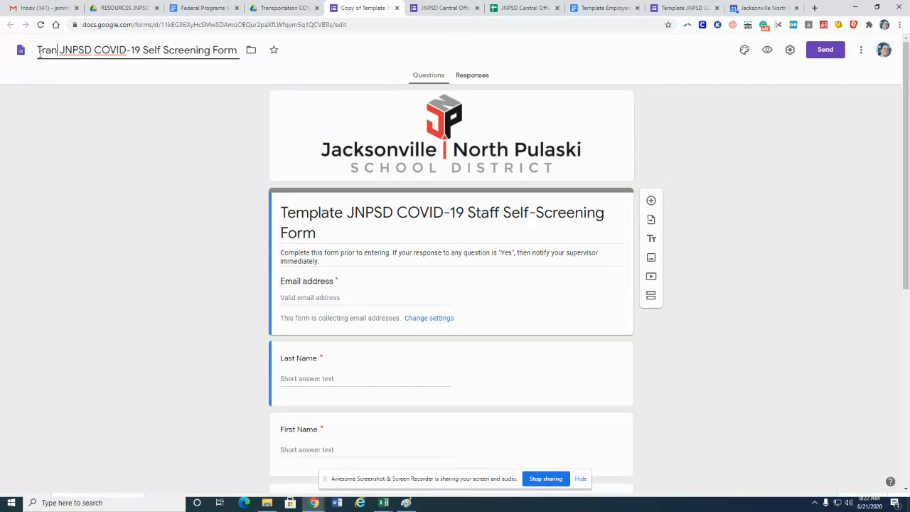
pyautogui.write('tion')
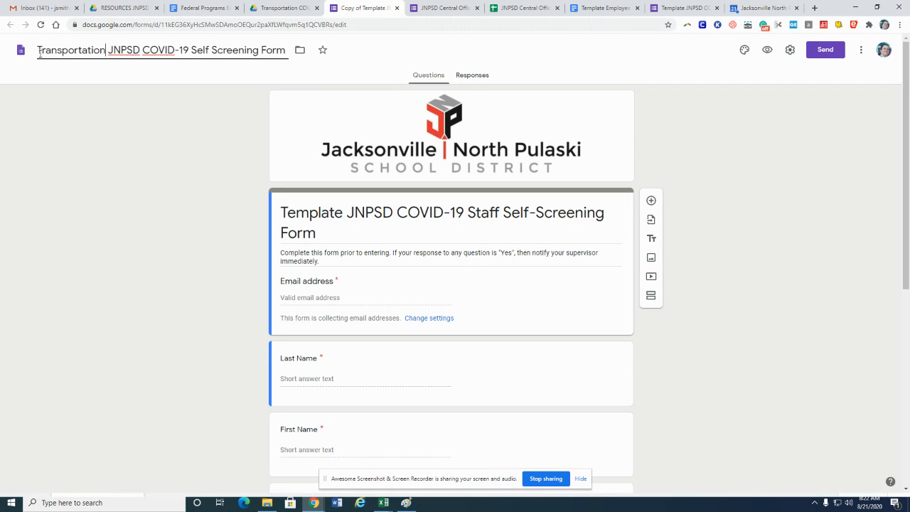
pyautogui.press('Delete')
pyautogui.press('Delete')
pyautogui.press('Delete')
pyautogui.press('Delete')
pyautogui.press('Delete')
pyautogui.press('Delete')
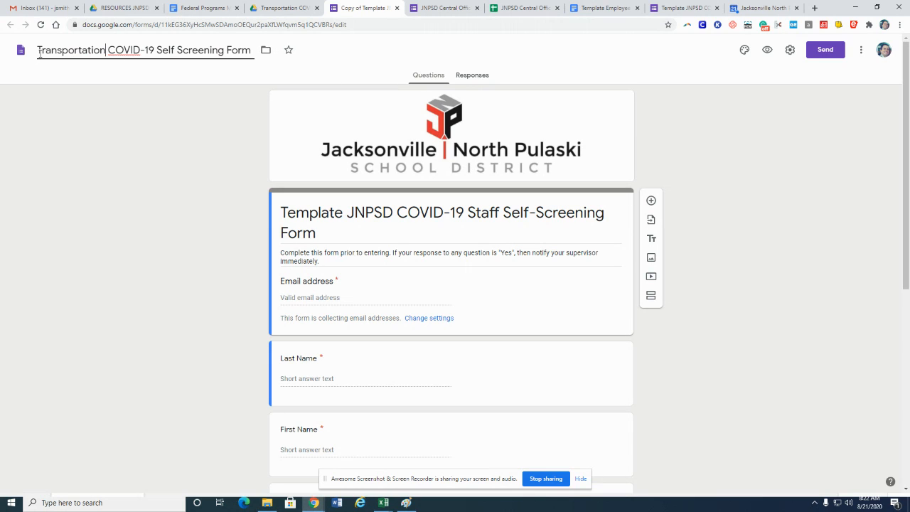
# Change the form's title to Transportation COVID-19 Staff Self-Screening Form
pyautogui.click(393, 212)
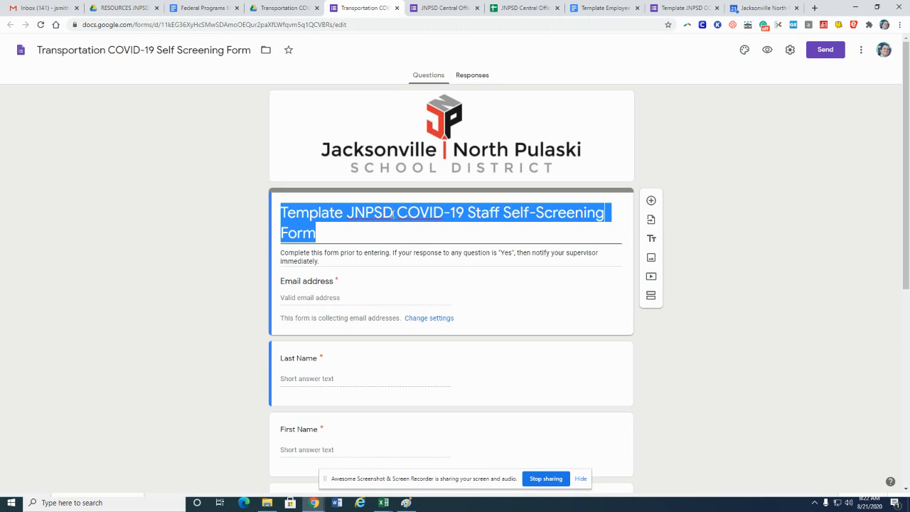
pyautogui.moveTo(393, 213); pyautogui.dragTo(276, 223)
pyautogui.write('Transportat')
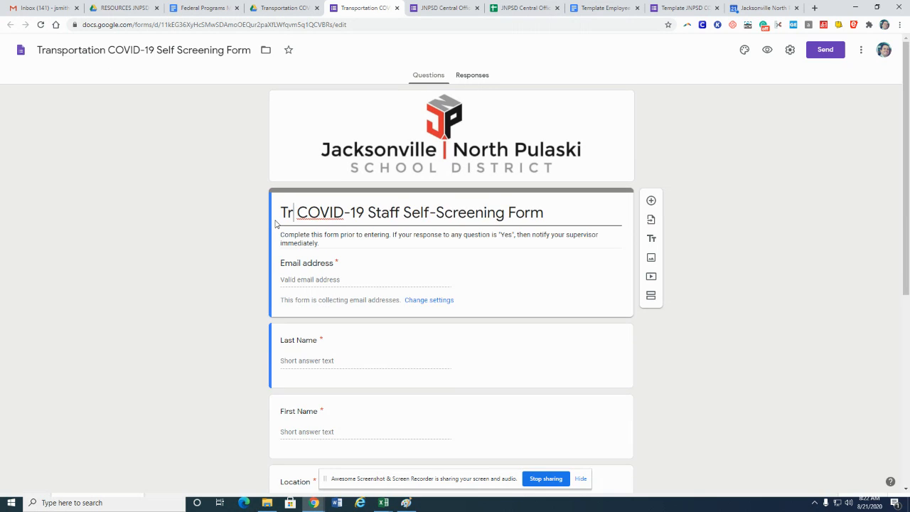
pyautogui.write('ion')
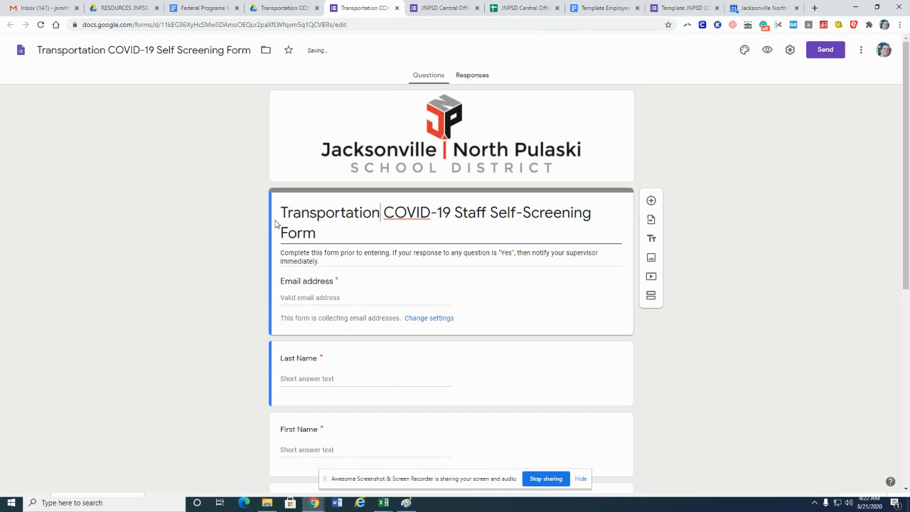
# Replace the Location question's Central Office option with Transportation
pyautogui.scroll(-1, 741, 226)
pyautogui.scroll(-3, 741, 226)
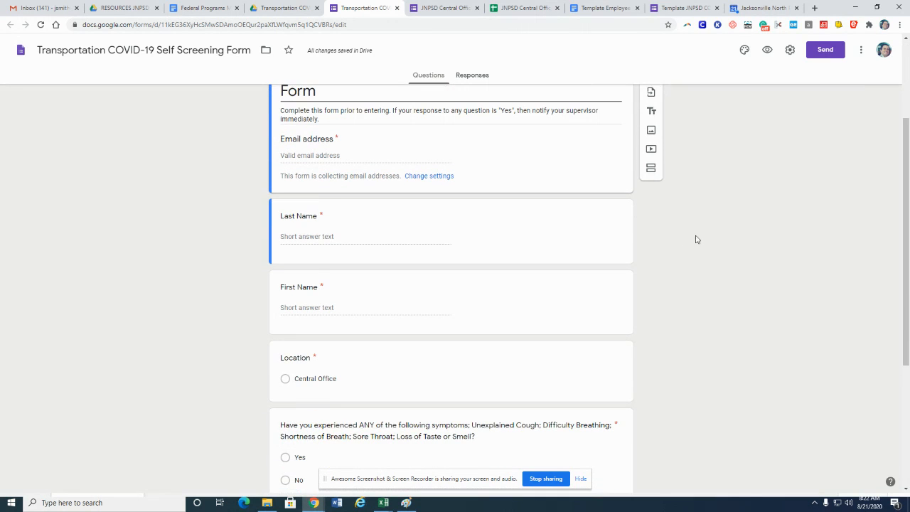
pyautogui.click(315, 381)
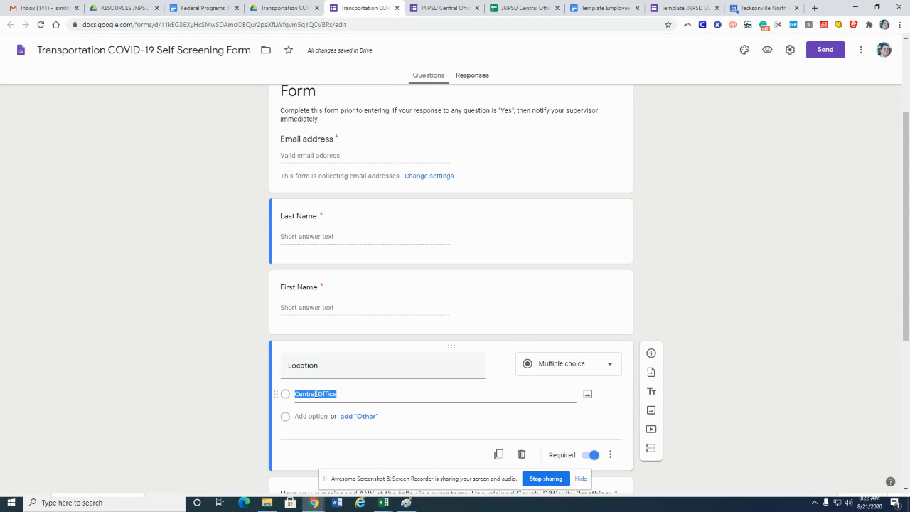
pyautogui.write('Transportatoin')
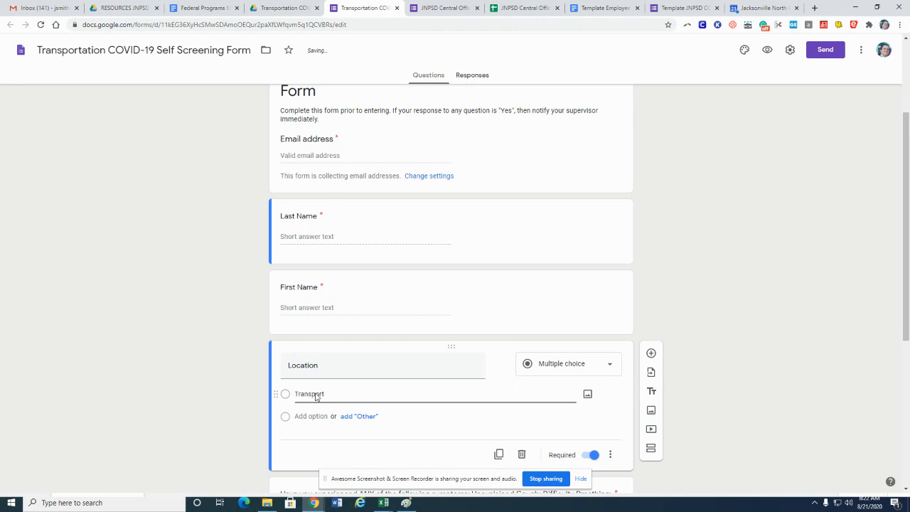
pyautogui.press('BackSpace')
pyautogui.press('BackSpace')
pyautogui.write('ion')
pyautogui.click(738, 400)
# Link the form's responses to a newly created spreadsheet
pyautogui.scroll(-2, 740, 399)
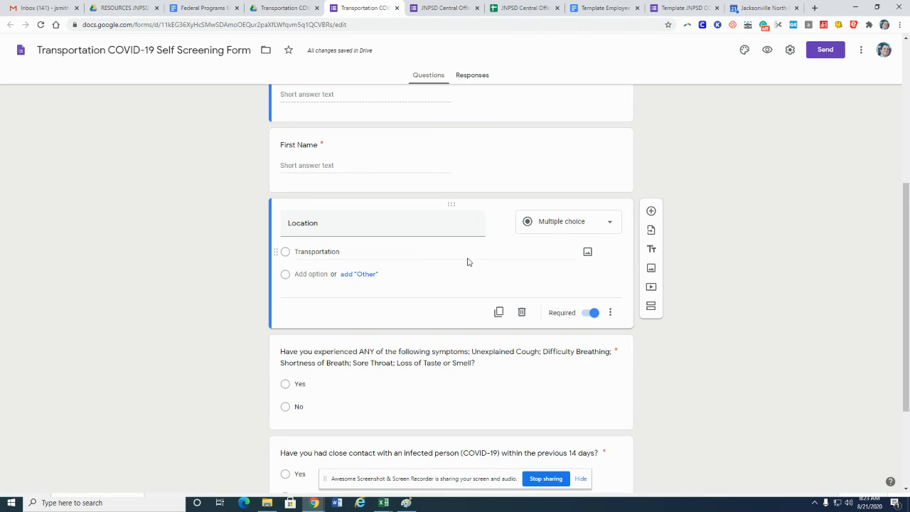
pyautogui.scroll(5, 311, 178)
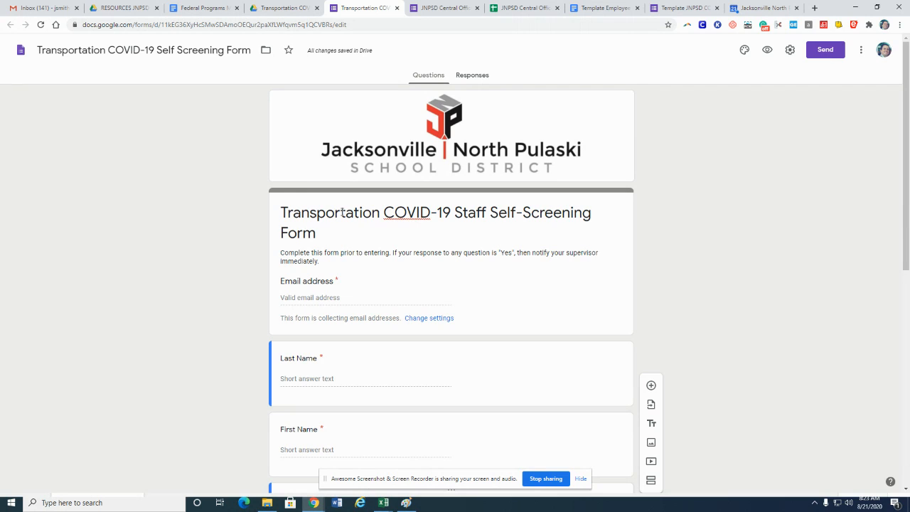
pyautogui.click(481, 76)
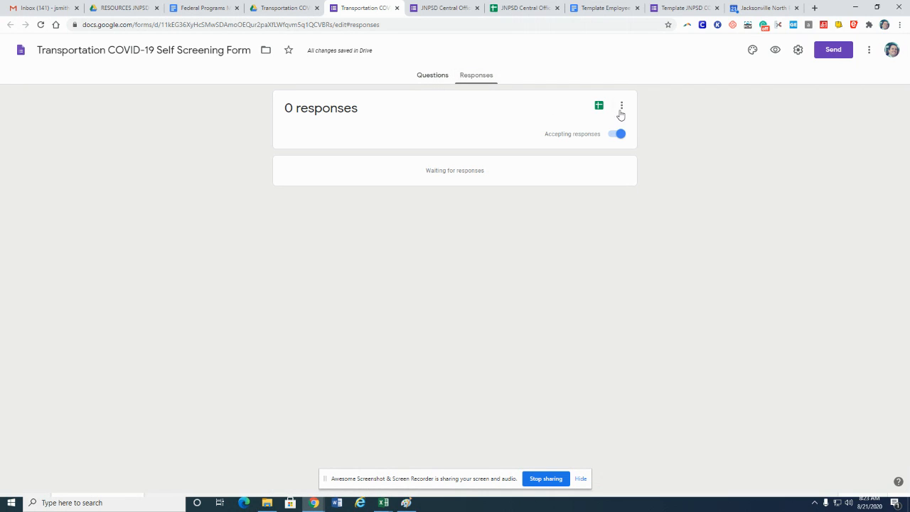
pyautogui.click(599, 106)
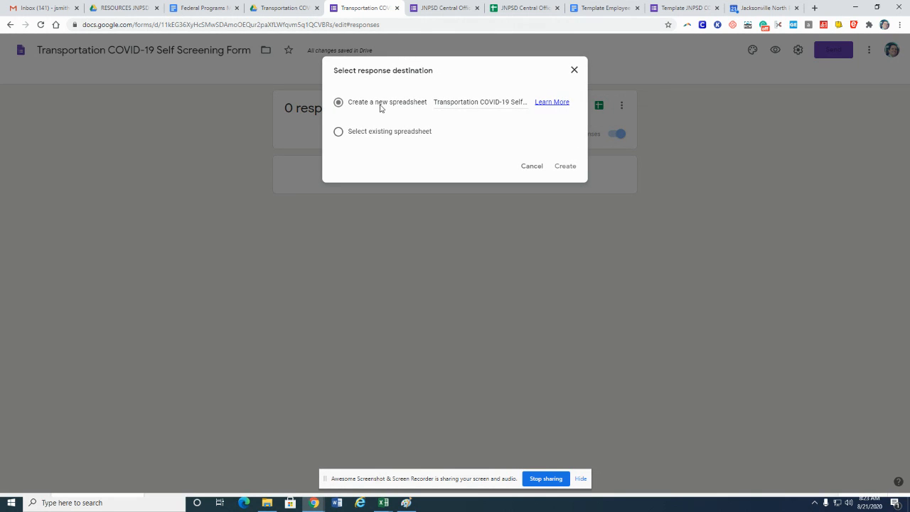
pyautogui.click(568, 168)
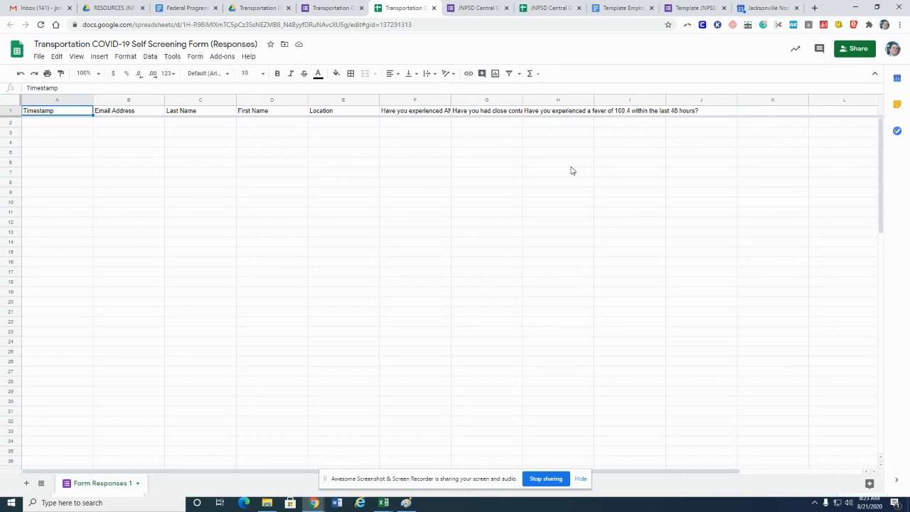
# Launch the Autocrat add-on from the response spreadsheet and start a new merge job
pyautogui.click(222, 56)
pyautogui.moveTo(240, 106)
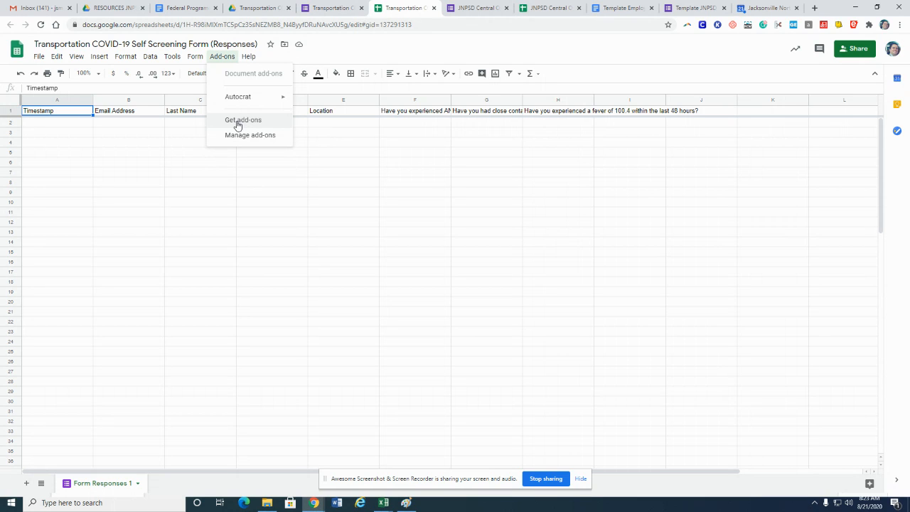
pyautogui.click(312, 101)
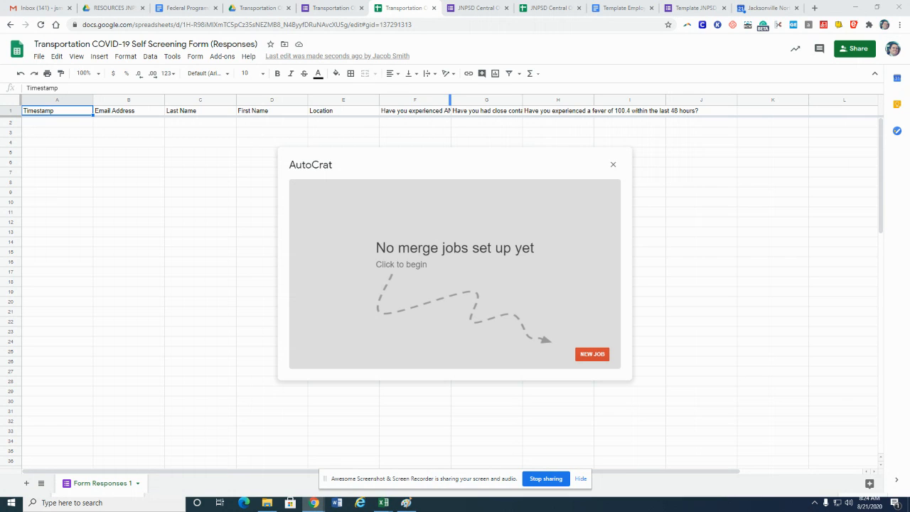
pyautogui.click(592, 355)
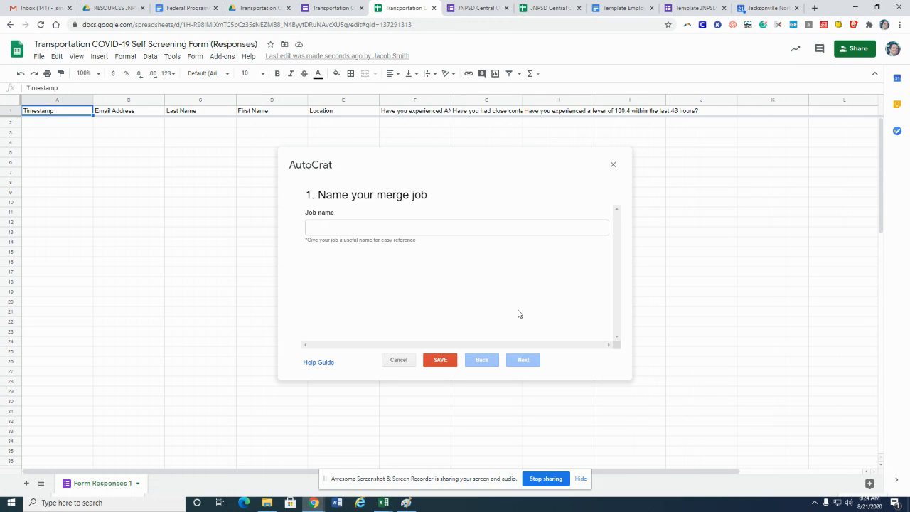
# Name the merge job Transportation Health Self Screening and continue to the template step
pyautogui.click(390, 228)
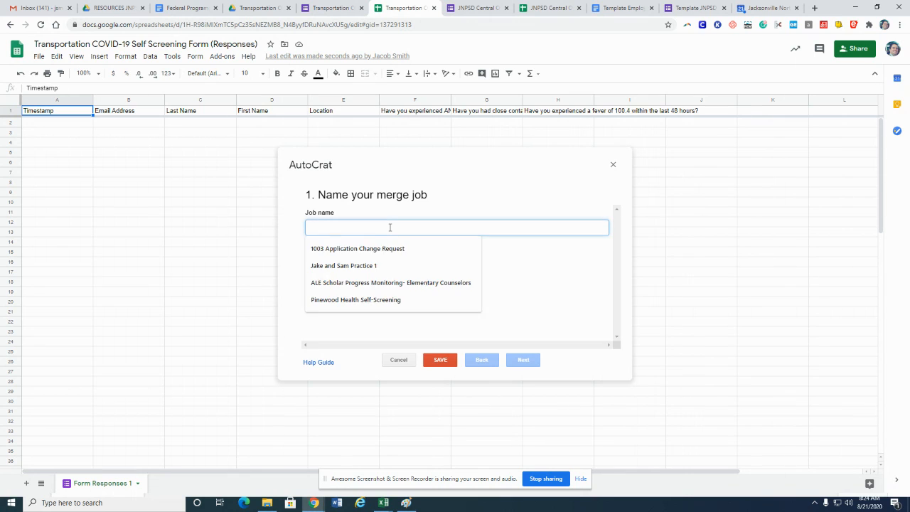
pyautogui.write('Transportation ')
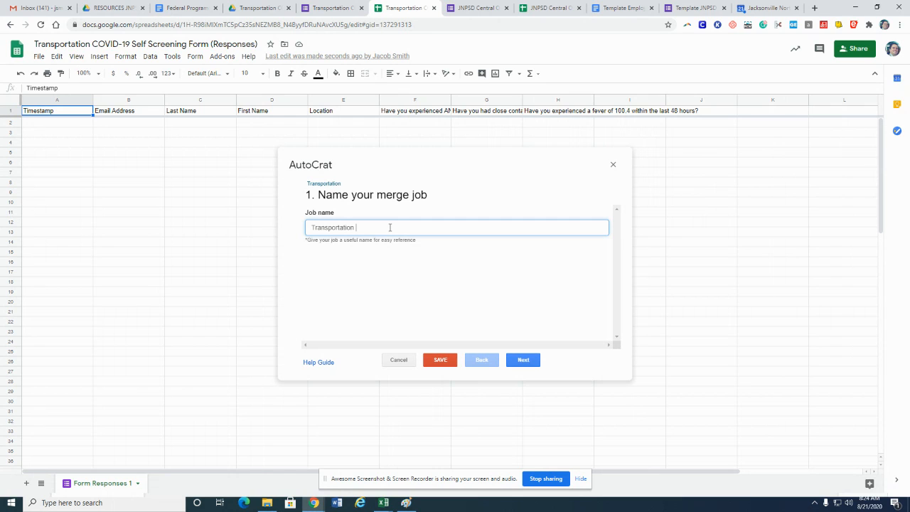
pyautogui.write('Health Self')
pyautogui.write(' Screening')
pyautogui.click(523, 360)
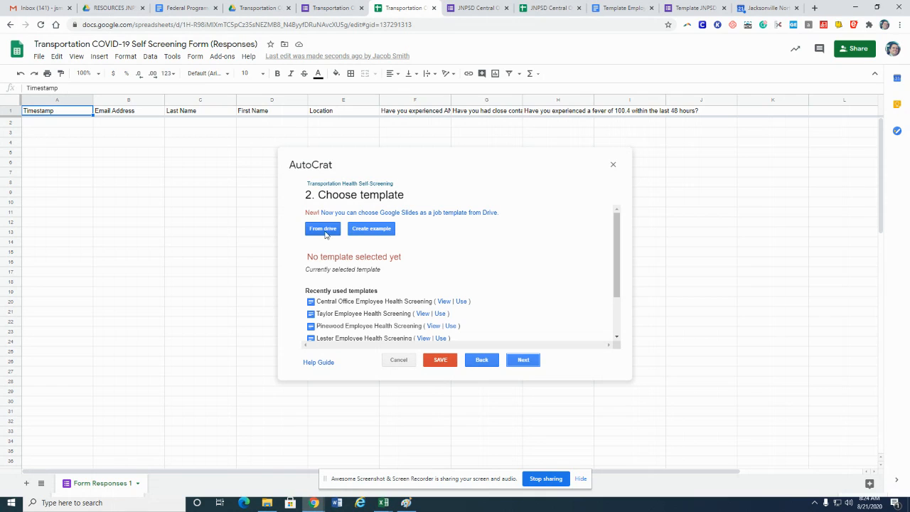
# Choose Transportation Employee Health Screening from Drive as the job template and continue
pyautogui.click(322, 232)
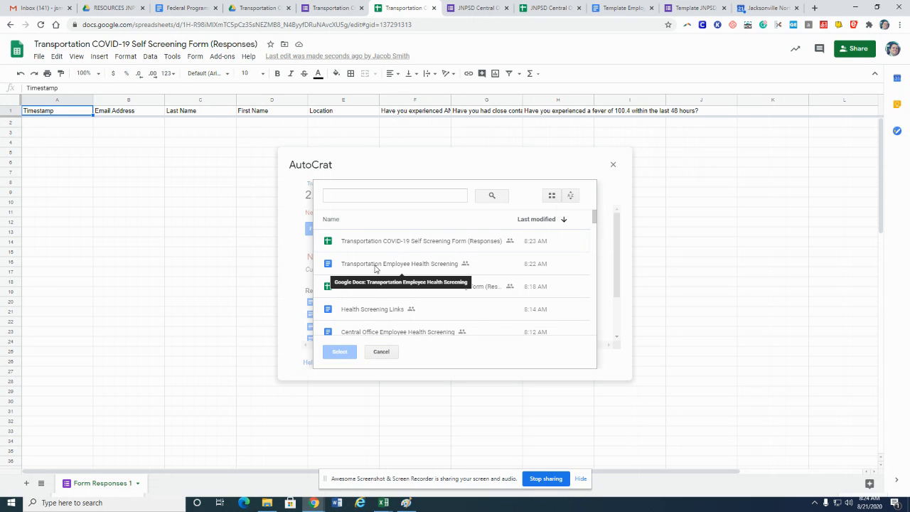
pyautogui.click(376, 268)
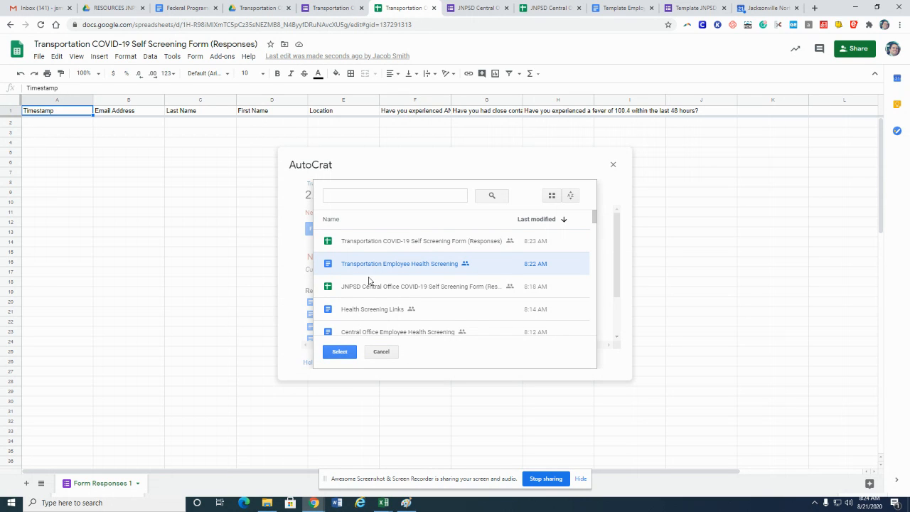
pyautogui.click(339, 353)
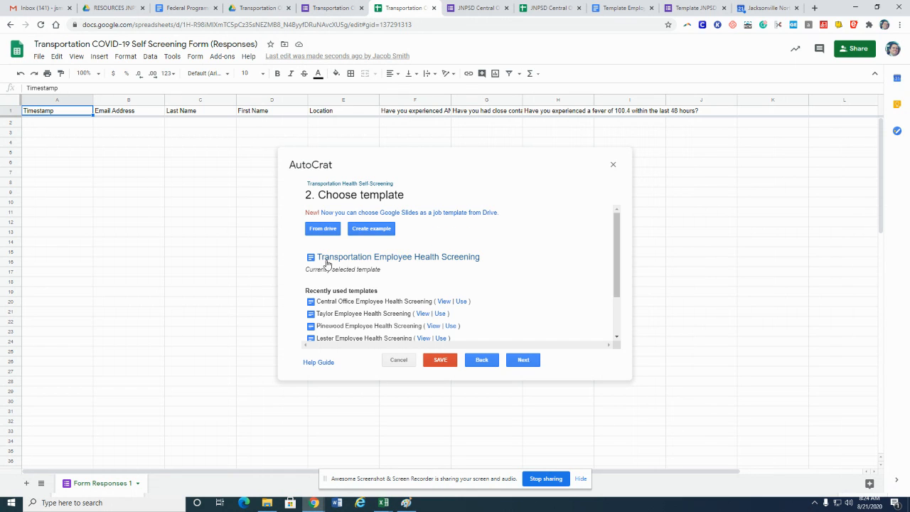
pyautogui.click(524, 360)
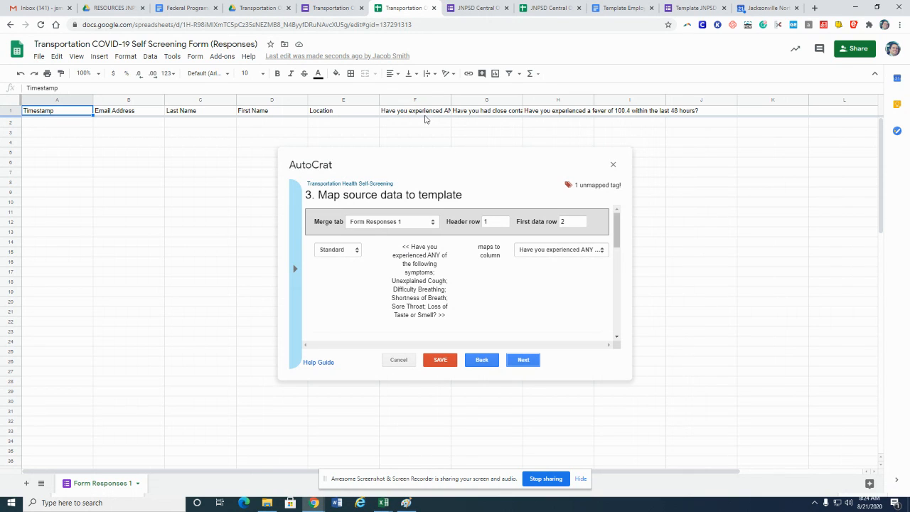
# Map the close-contact question tag to the close-contact response column, review the remaining mappings, and continue to file settings
pyautogui.scroll(-3, 520, 306)
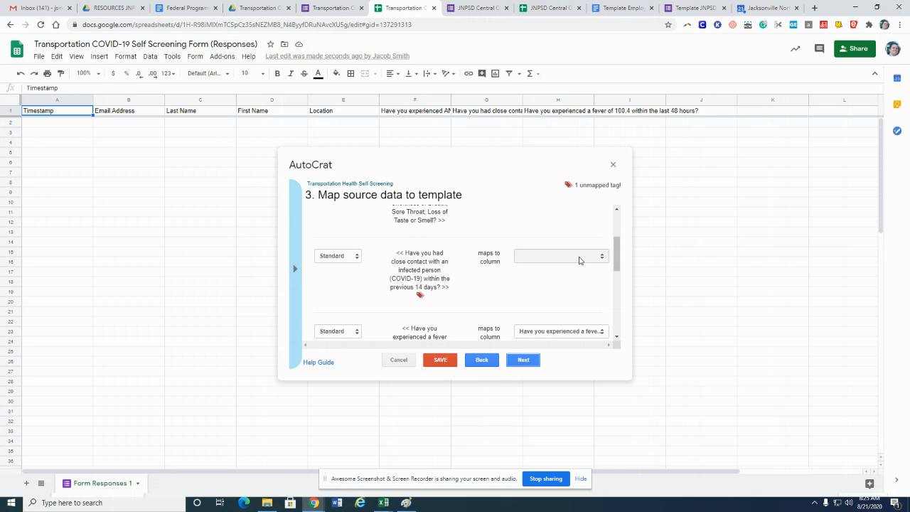
pyautogui.click(580, 260)
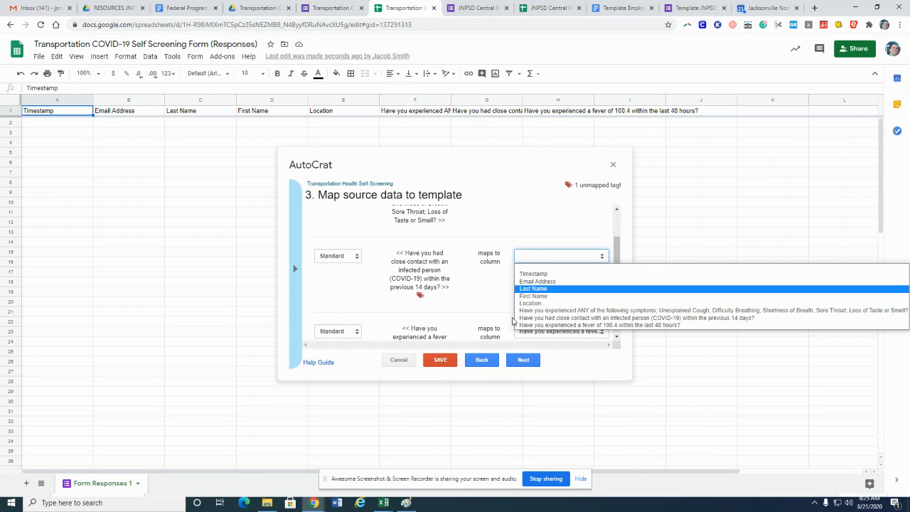
pyautogui.click(552, 319)
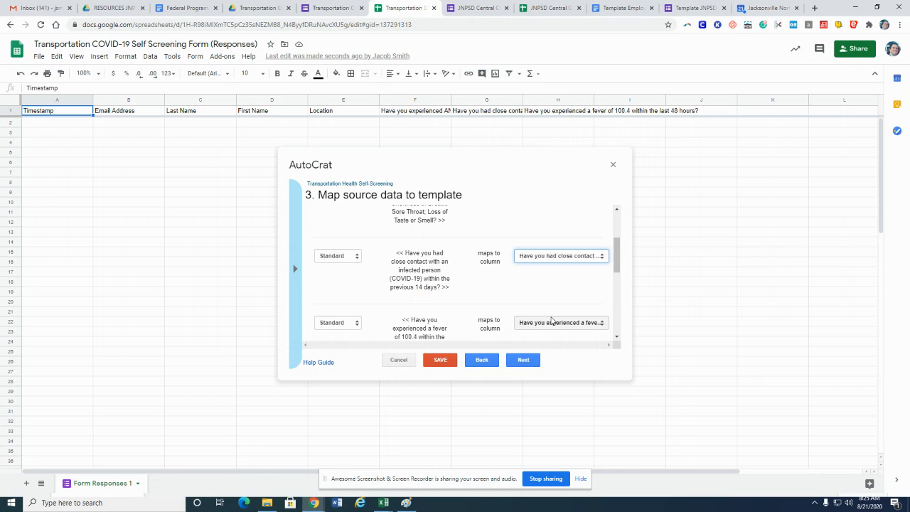
pyautogui.scroll(-5, 531, 295)
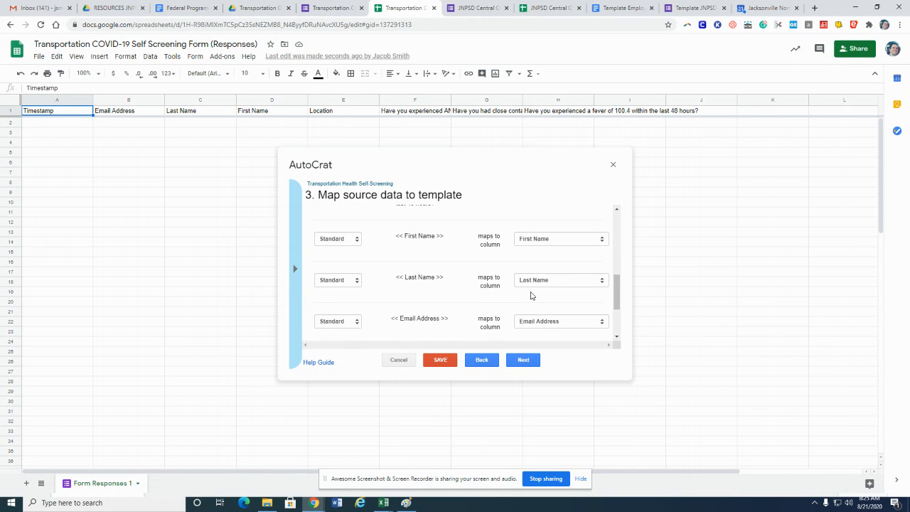
pyautogui.scroll(-2, 531, 295)
pyautogui.scroll(6, 531, 296)
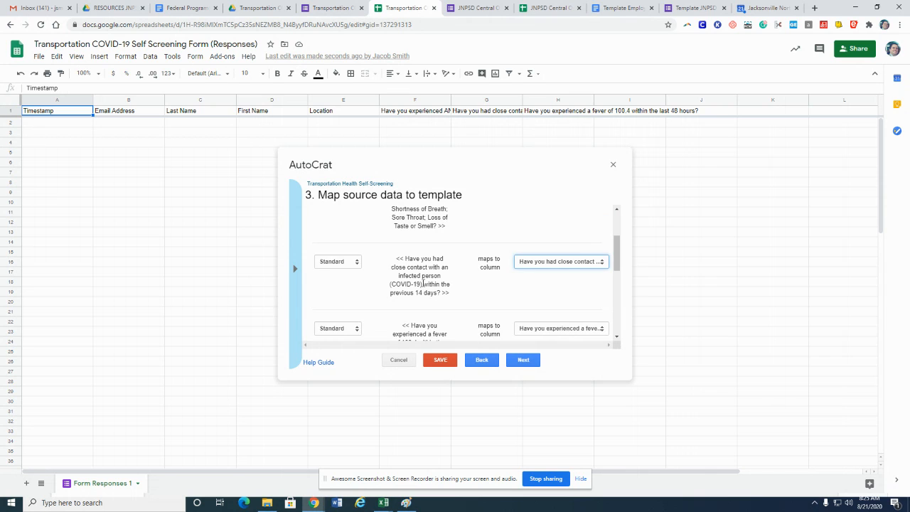
pyautogui.scroll(-5, 423, 283)
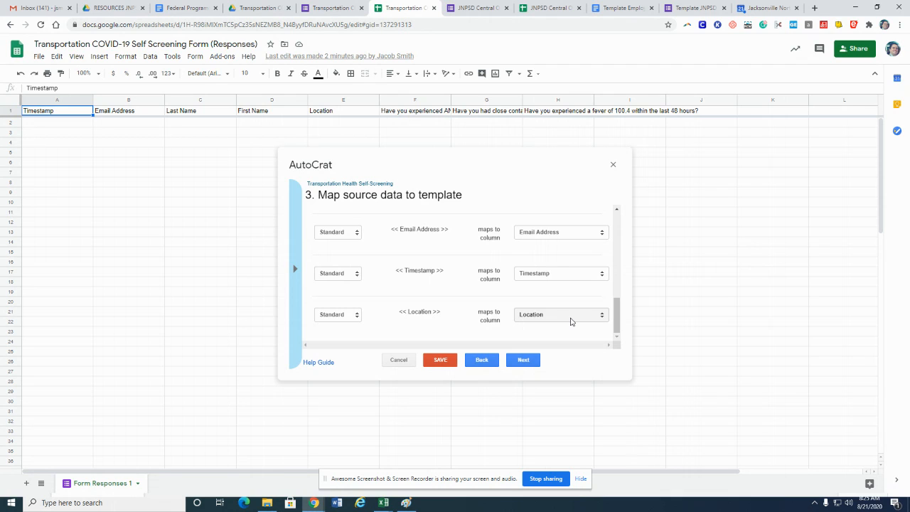
pyautogui.click(517, 361)
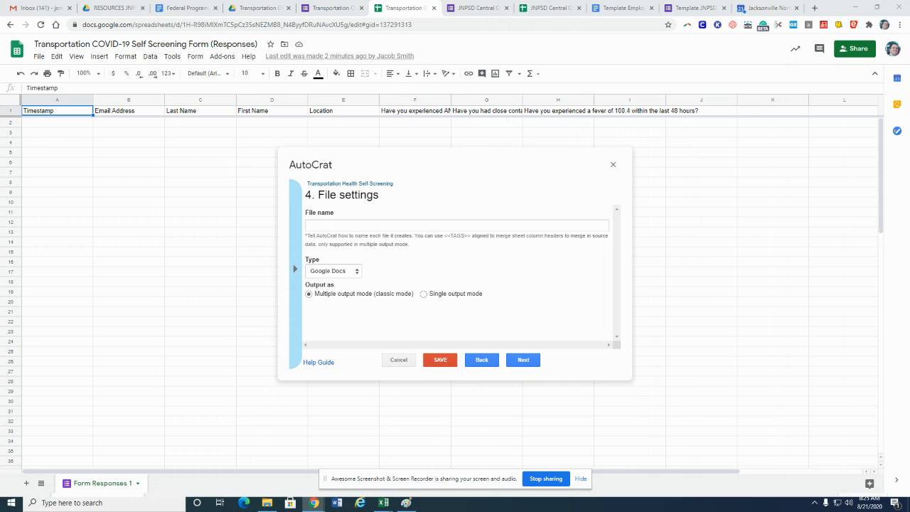
# Set the merged file name to "<<Last Name>>,<<First Name>>; <<Location>>; <<Timestamp>>; COVID-19 Self Screen"
pyautogui.click(409, 225)
pyautogui.write('<<Last Name>>,<<First Name>>; <<Location>>; <<Timestamp>>; COVID-19 Self Screen')
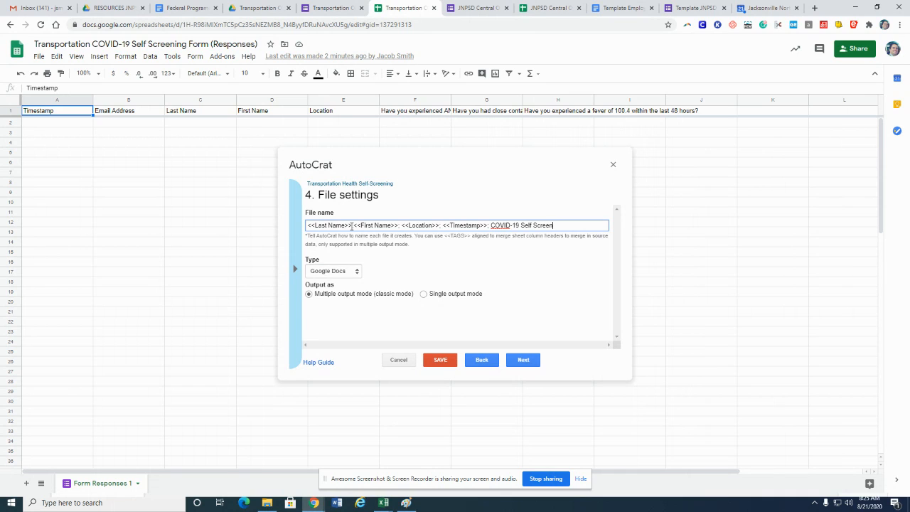
pyautogui.click(352, 226)
pyautogui.moveTo(307, 225); pyautogui.dragTo(315, 225)
pyautogui.moveTo(353, 225); pyautogui.dragTo(392, 226)
pyautogui.click(404, 226)
pyautogui.moveTo(402, 225); pyautogui.dragTo(439, 231)
pyautogui.click(444, 226)
# Set the output file type to PDF and continue to the destination folder step
pyautogui.click(357, 272)
pyautogui.click(339, 292)
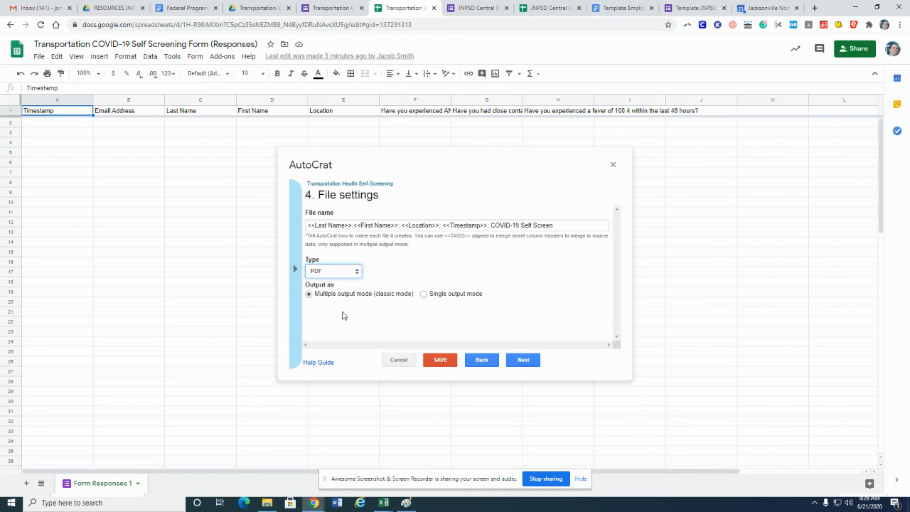
pyautogui.click(524, 360)
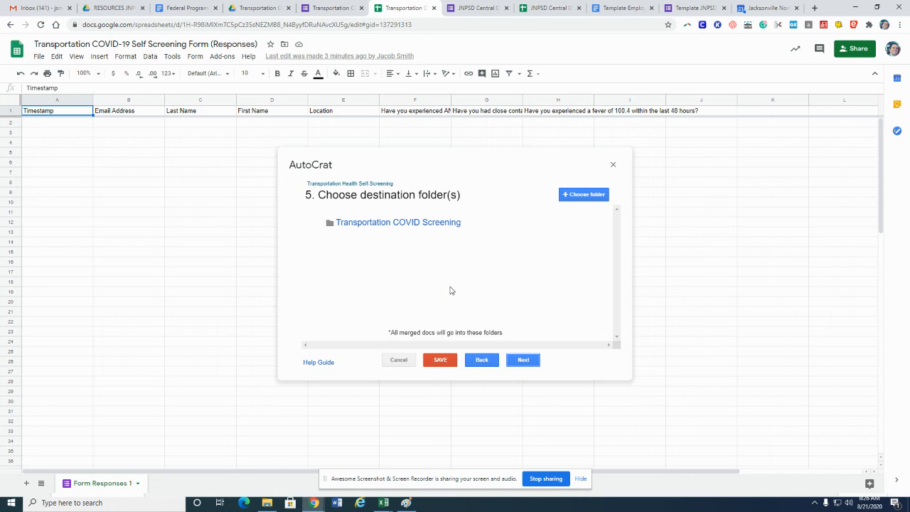
pyautogui.click(523, 361)
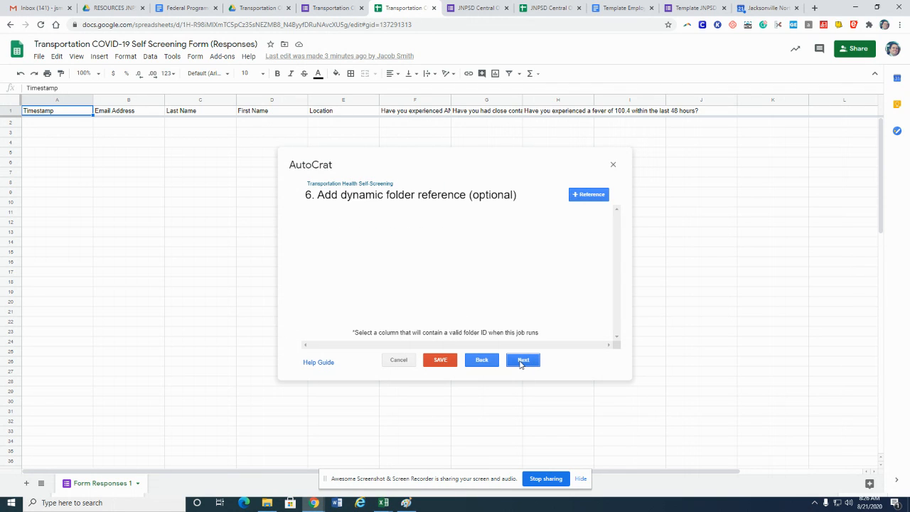
pyautogui.click(523, 361)
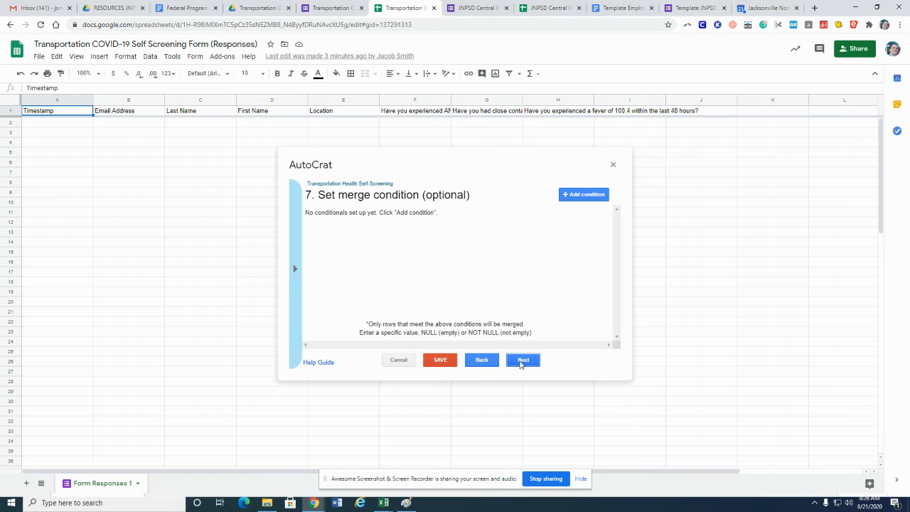
pyautogui.click(480, 362)
pyautogui.click(481, 361)
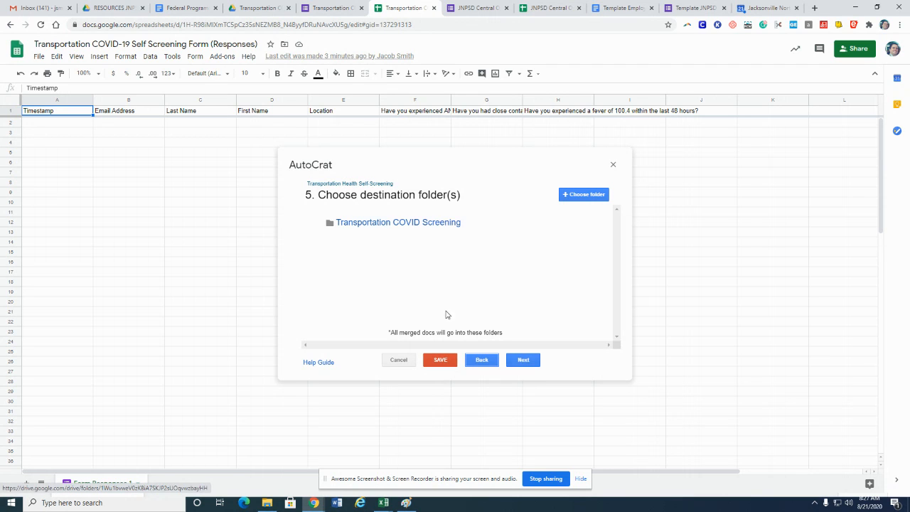
# Keep the Transportation COVID Screening destination folder and skip the optional folder reference and merge condition steps
pyautogui.click(522, 362)
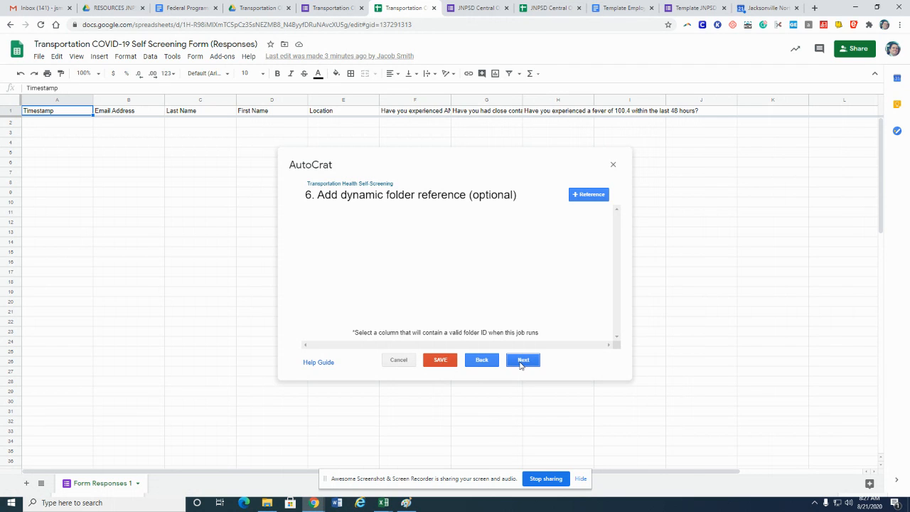
pyautogui.click(522, 360)
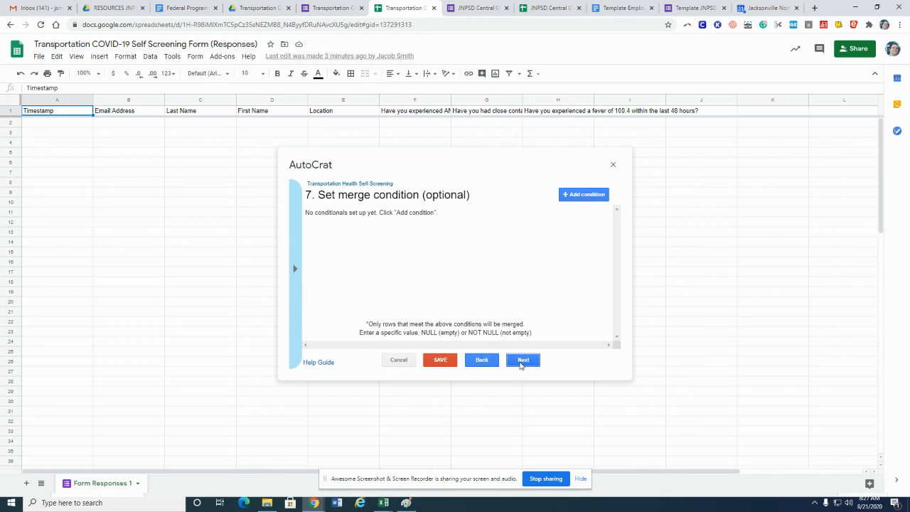
pyautogui.click(523, 361)
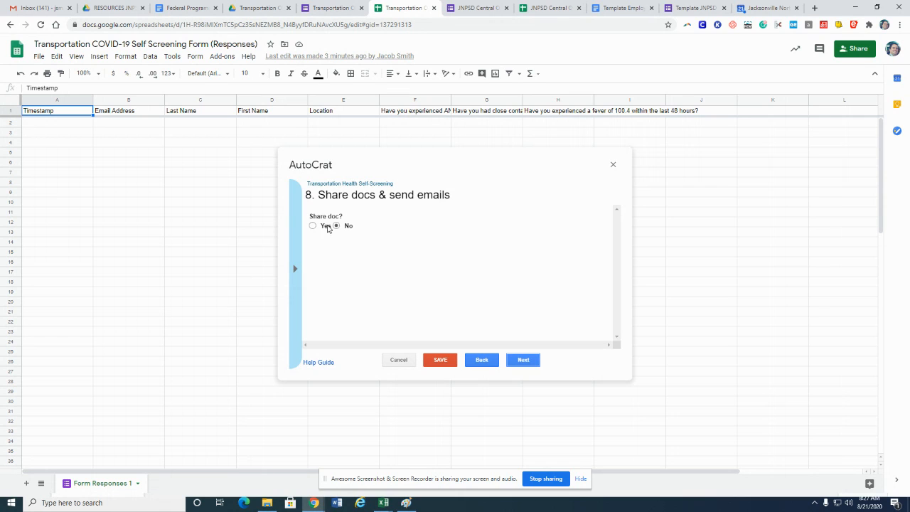
# Turn on document sharing and choose to send from the generic no-reply address
pyautogui.click(313, 225)
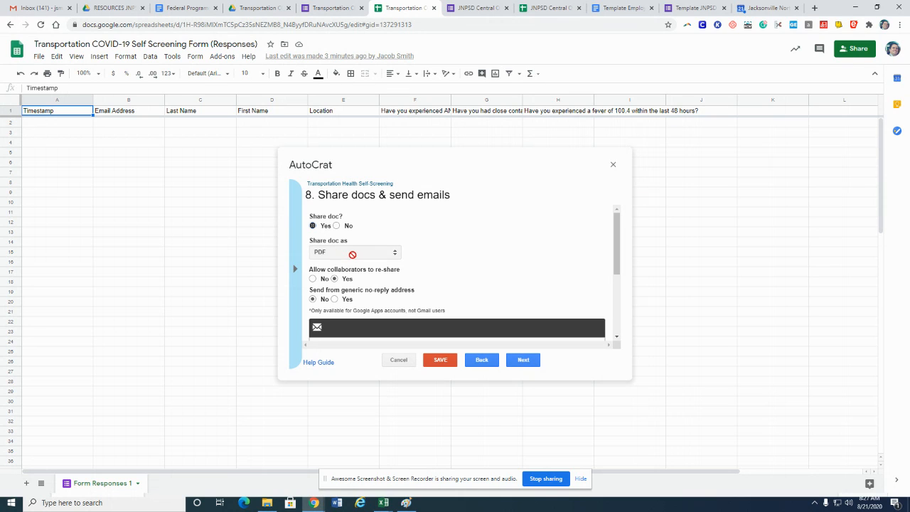
pyautogui.scroll(-1, 408, 258)
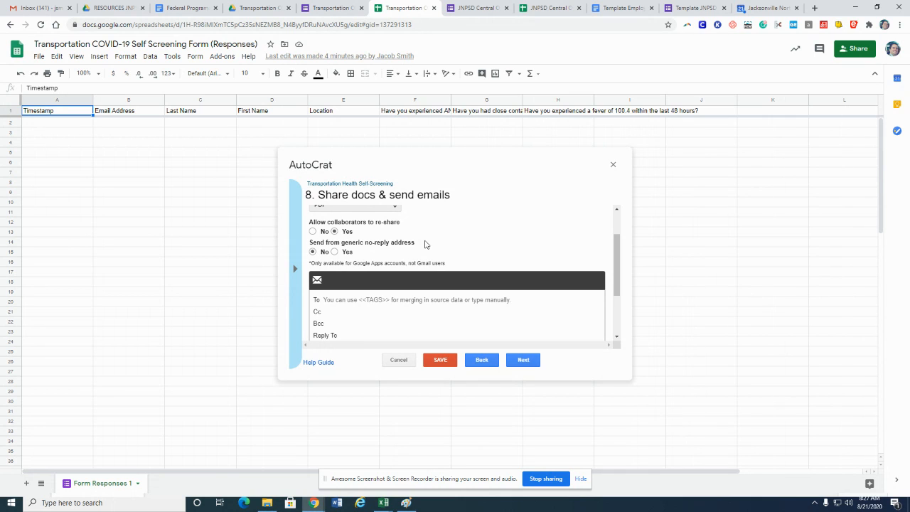
pyautogui.scroll(1, 425, 245)
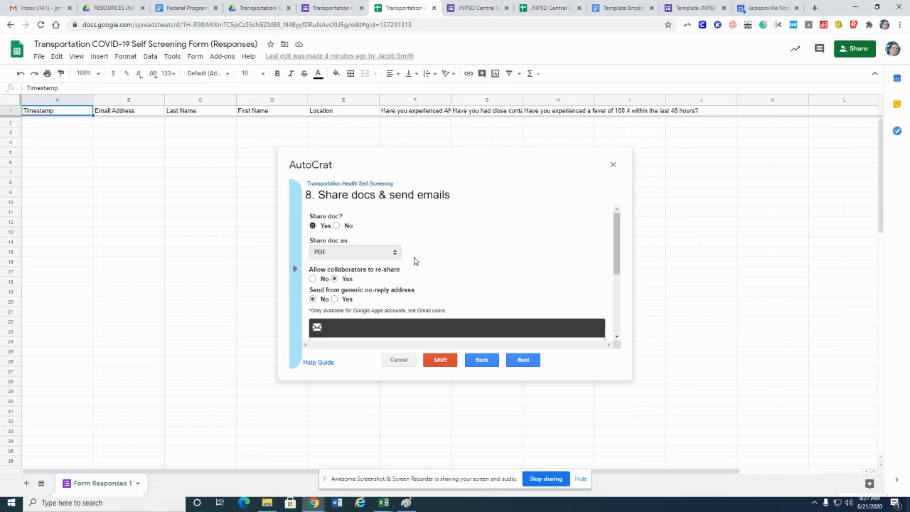
pyautogui.click(335, 299)
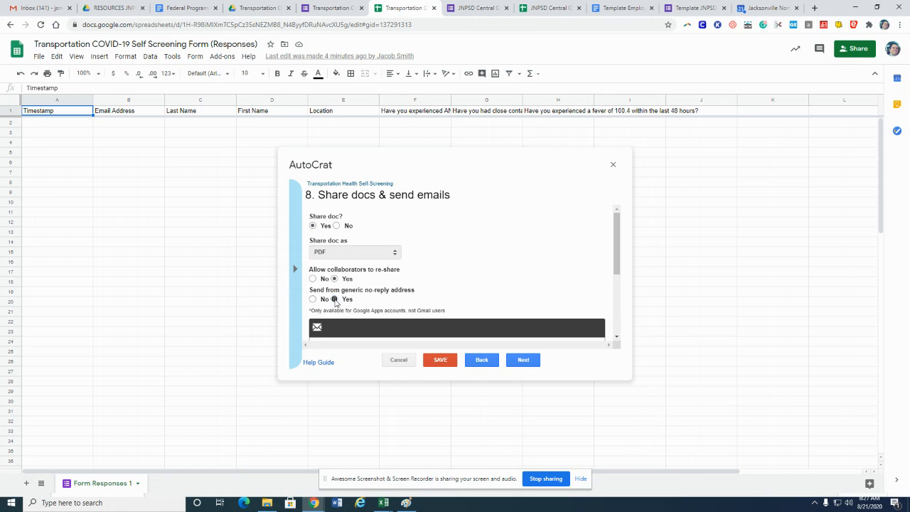
# Set the email recipient to the <<Email Address>> tag
pyautogui.scroll(-2, 457, 281)
pyautogui.scroll(1, 456, 275)
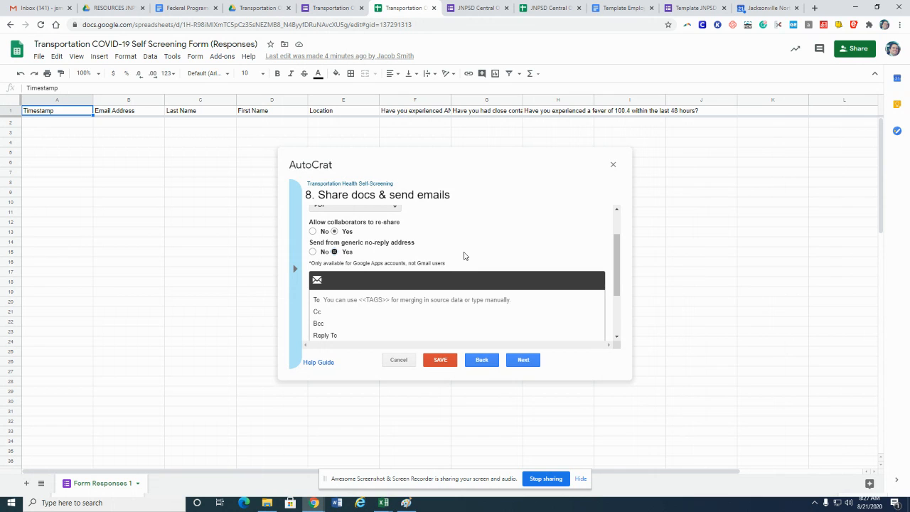
pyautogui.scroll(-1, 465, 256)
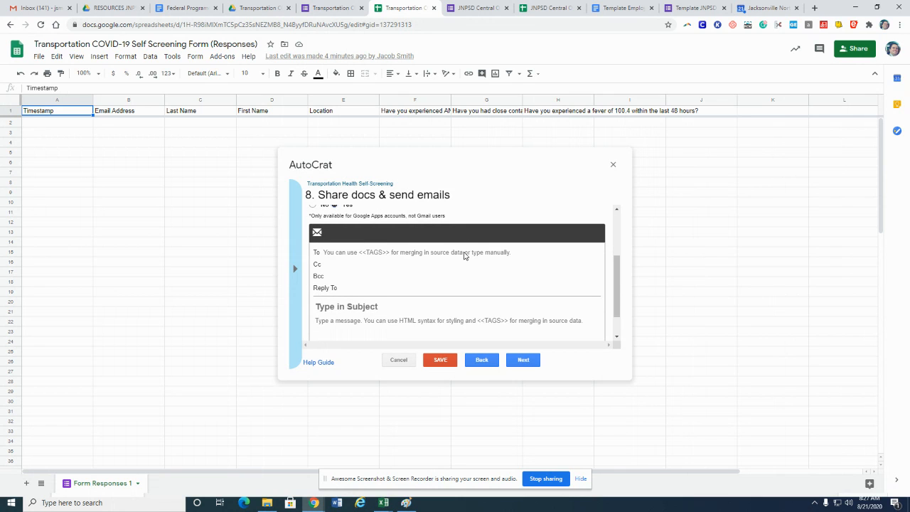
pyautogui.click(326, 253)
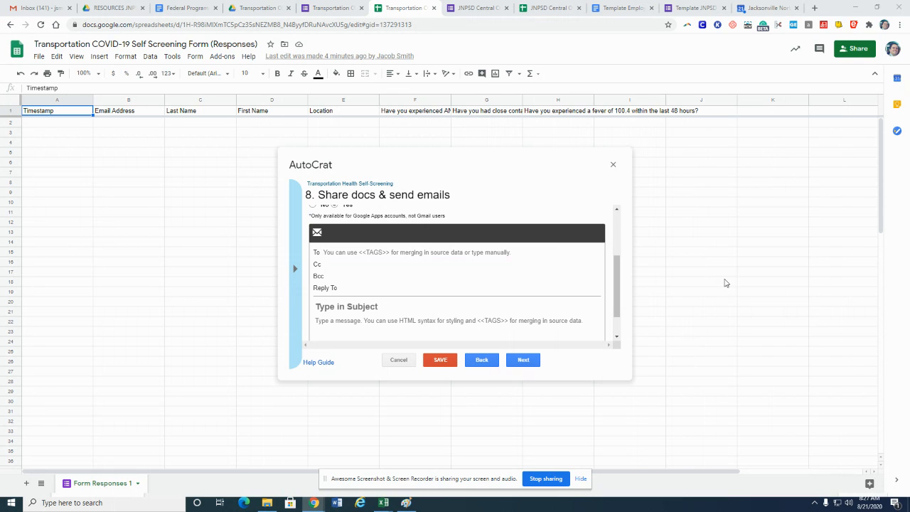
pyautogui.click(341, 253)
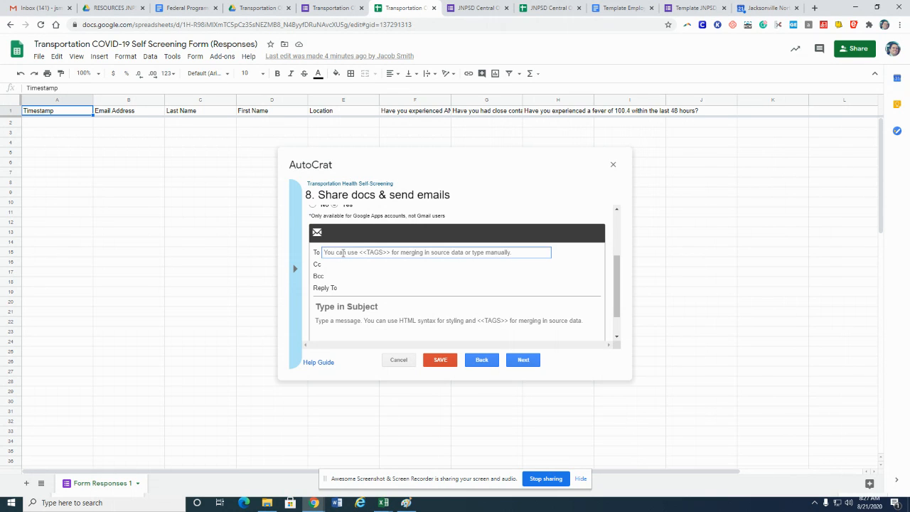
pyautogui.write('<<Email Address>>')
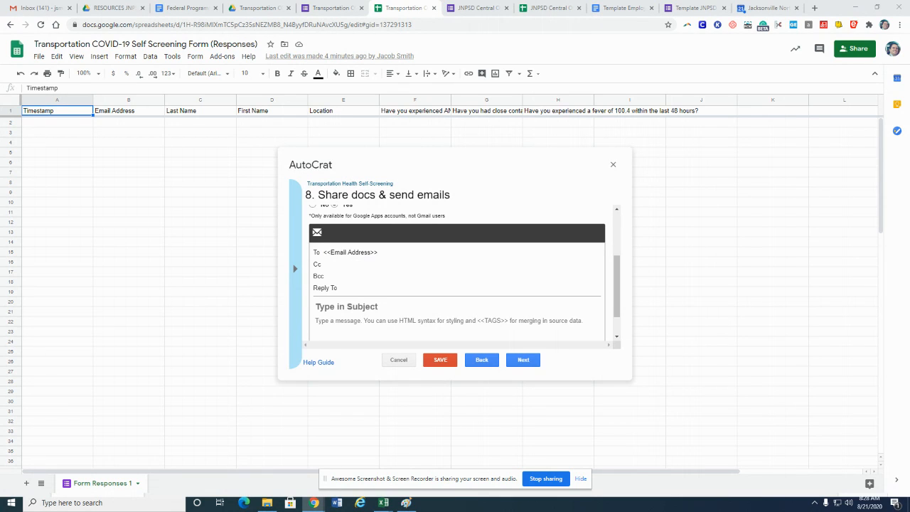
# Set the email subject to "COVID-19 Self-Screening; <<Email Address>>; <<Timestamp>>"
pyautogui.click(348, 306)
pyautogui.write('19 Self-Screening; <<Email Address>>; <<Timestamp>>')
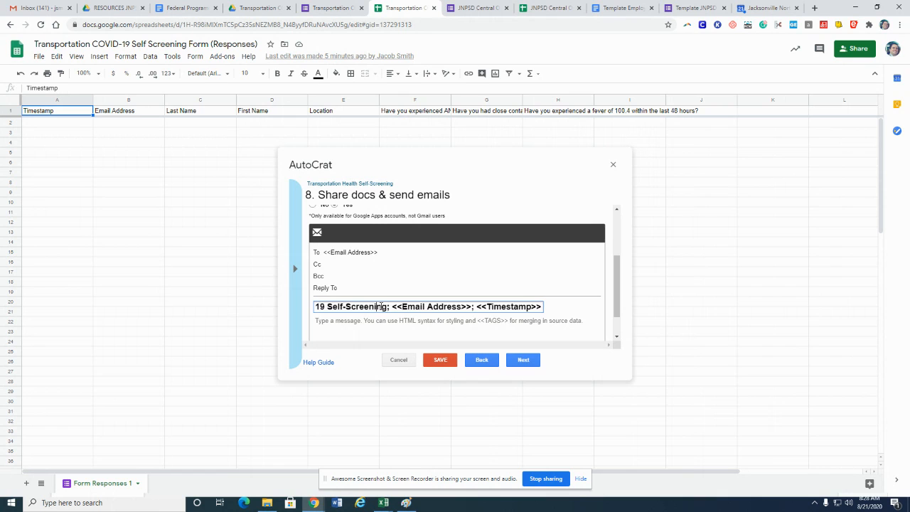
pyautogui.press('Home')
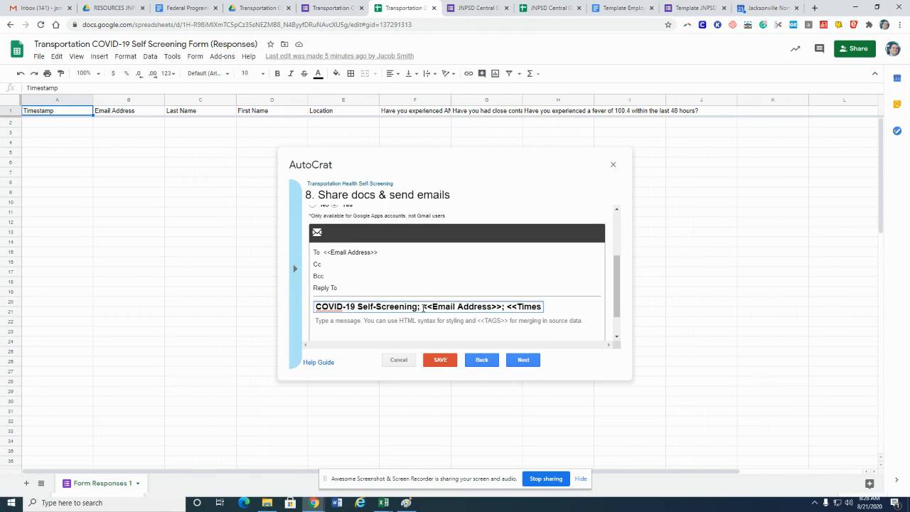
pyautogui.moveTo(423, 307); pyautogui.dragTo(502, 307)
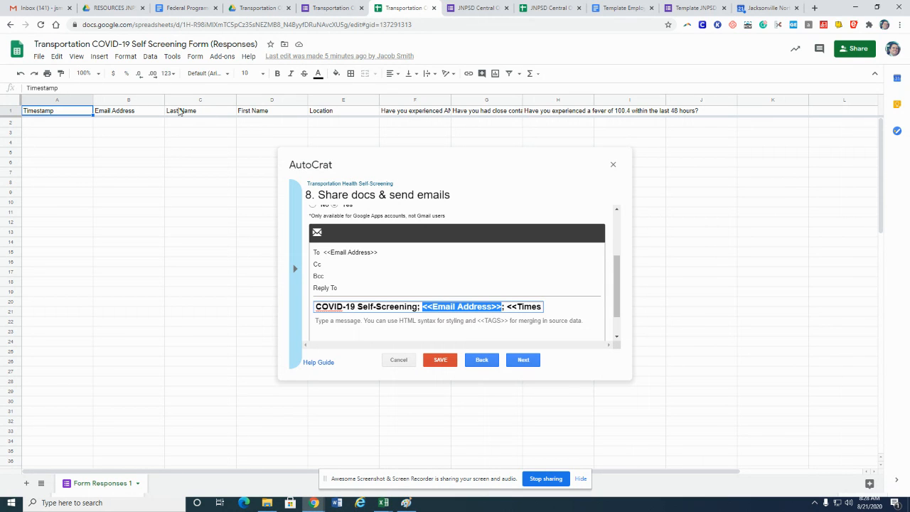
pyautogui.click(514, 307)
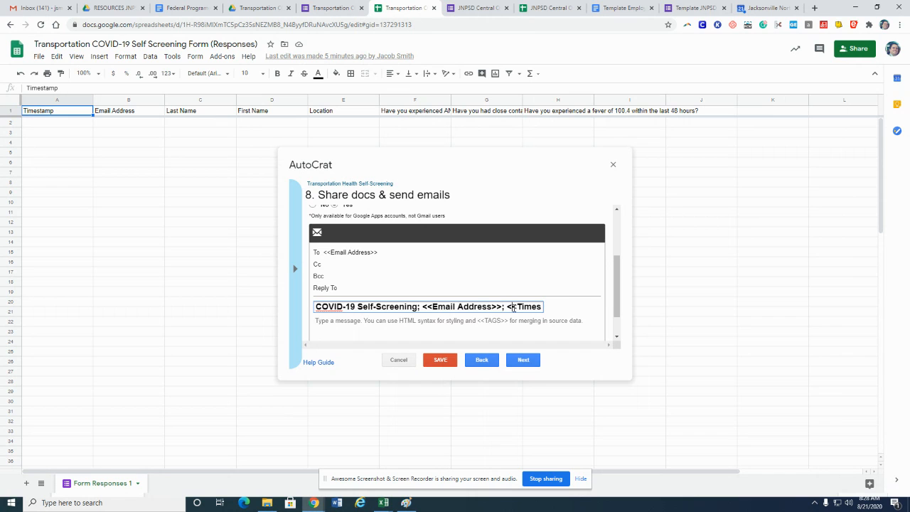
pyautogui.write('tamp>>')
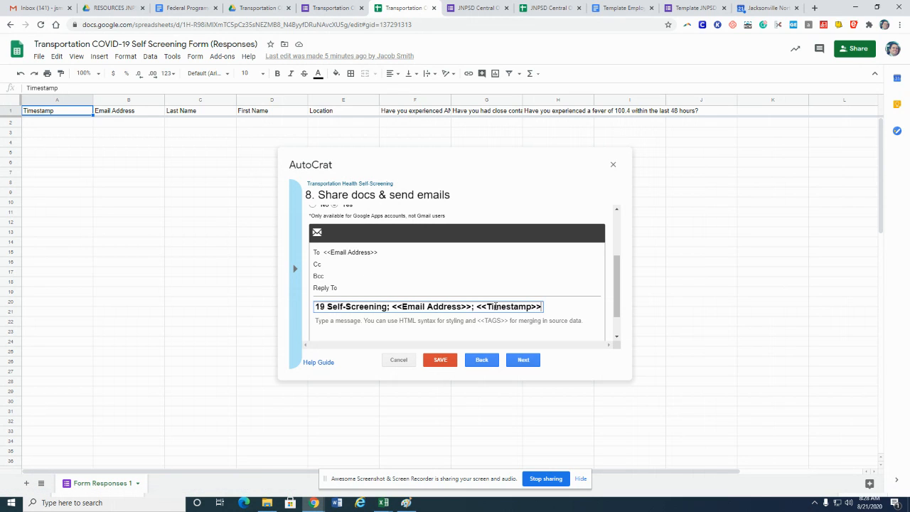
# Paste the email message starting "Dear <<First Name>> <<Last Name>>:" with the screening instructions
pyautogui.scroll(-1, 496, 307)
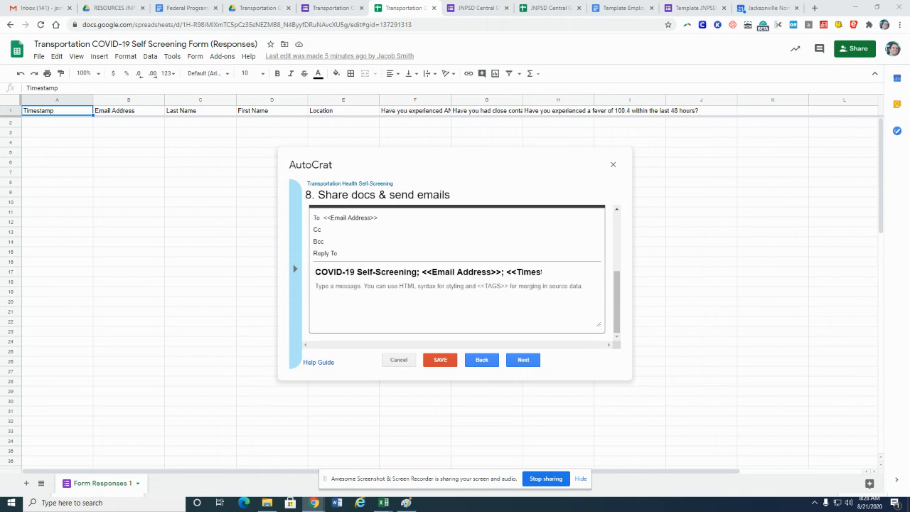
pyautogui.click(324, 289)
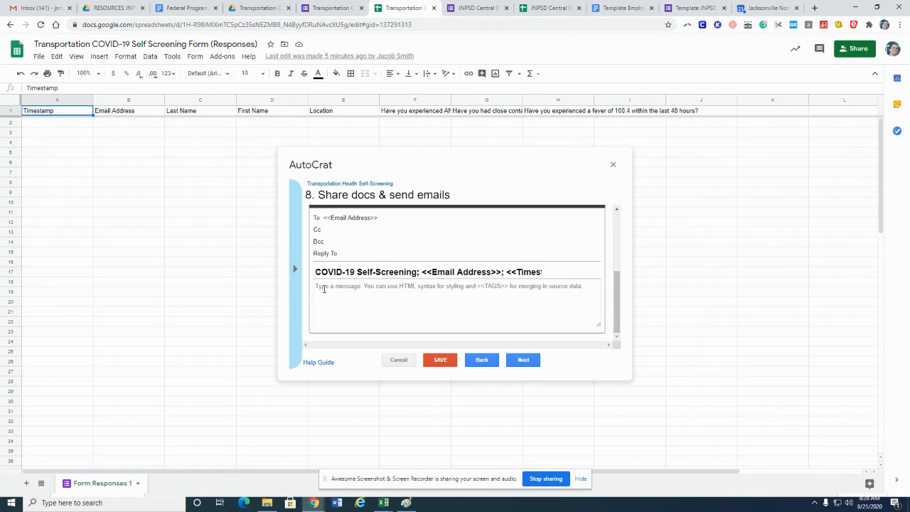
pyautogui.hotkey('ctrl', 'v')
pyautogui.scroll(3, 325, 289)
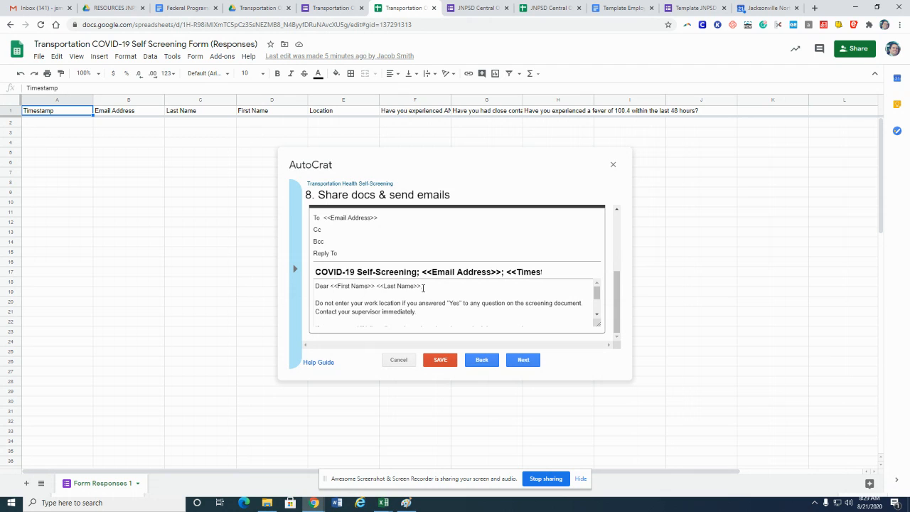
pyautogui.scroll(-2, 419, 311)
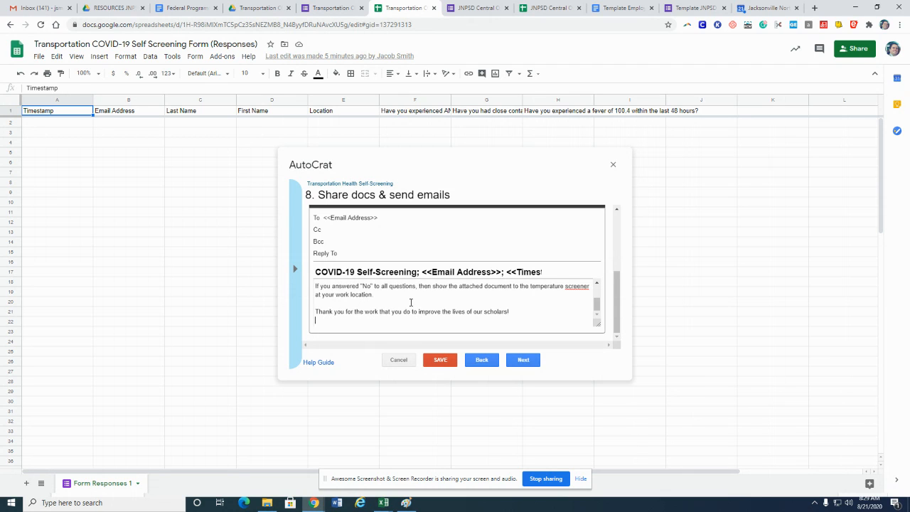
# Move on to job triggers and enable the run-on-form trigger, confirming the trigger setup
pyautogui.click(381, 317)
pyautogui.click(523, 360)
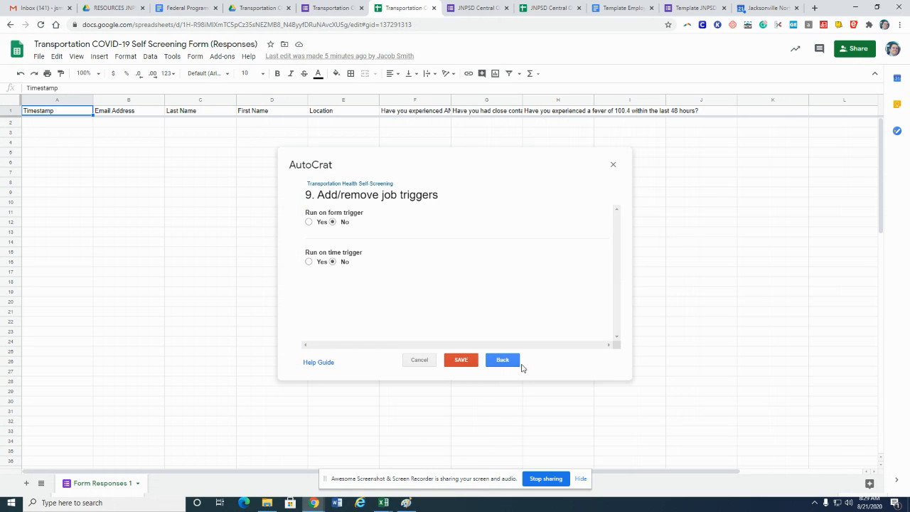
pyautogui.click(309, 222)
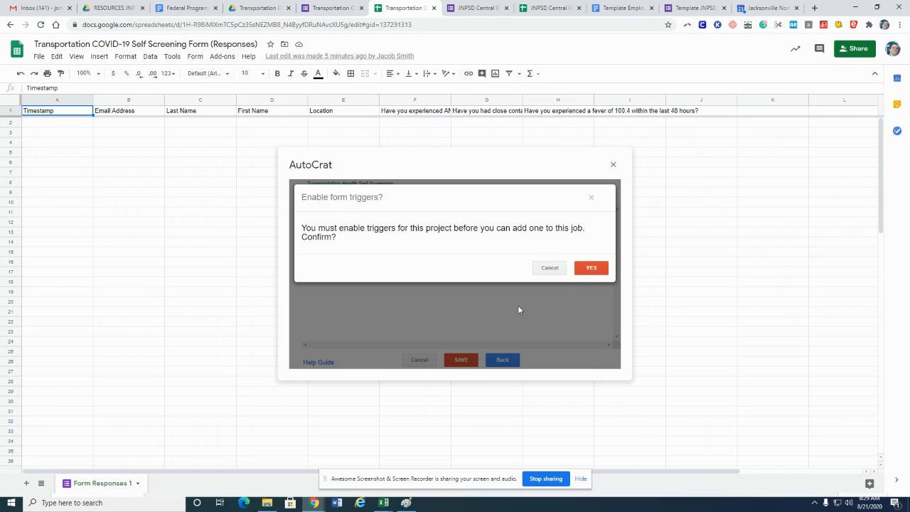
pyautogui.click(591, 268)
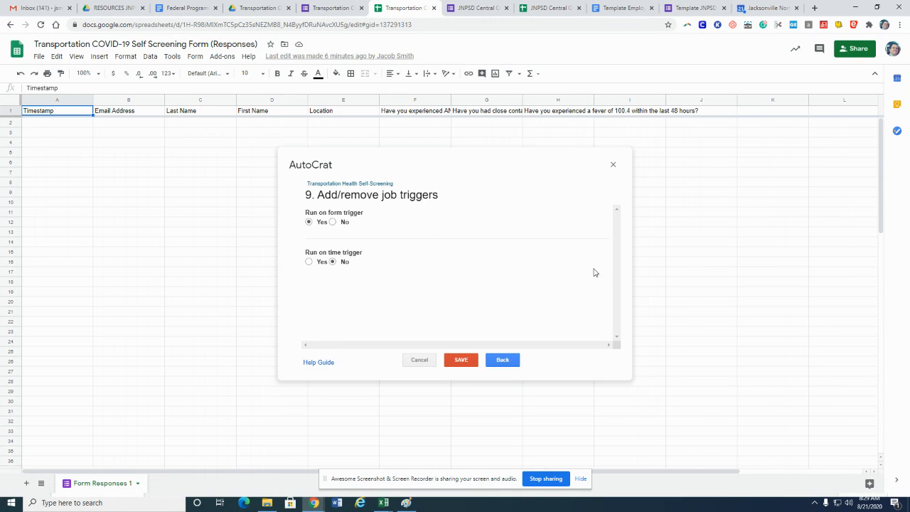
pyautogui.click(503, 362)
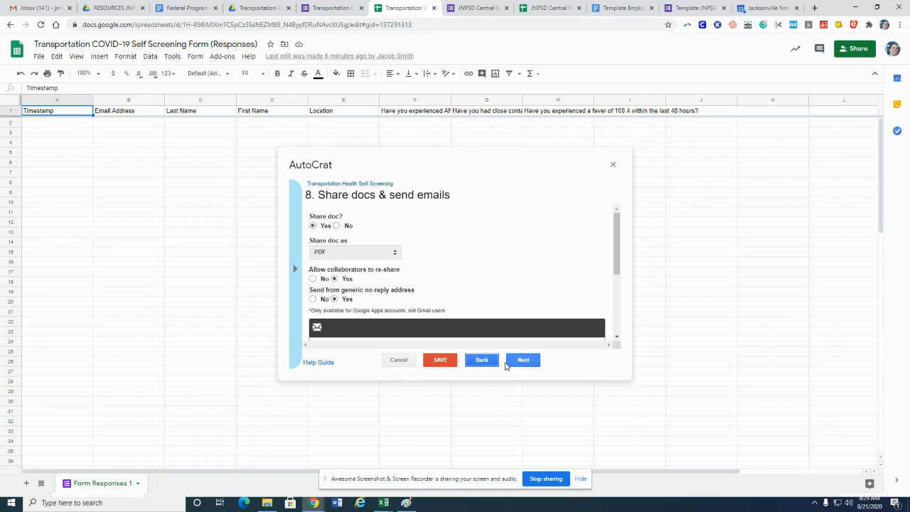
pyautogui.scroll(-2, 413, 268)
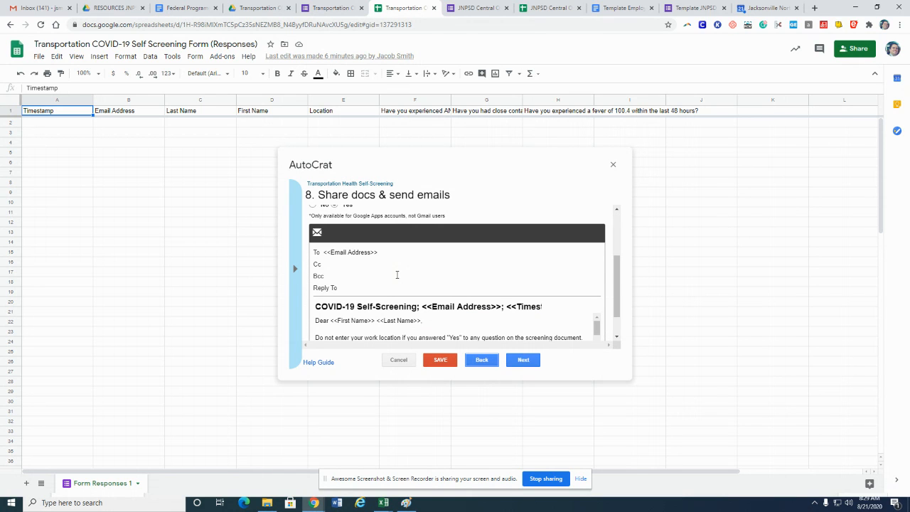
pyautogui.click(358, 264)
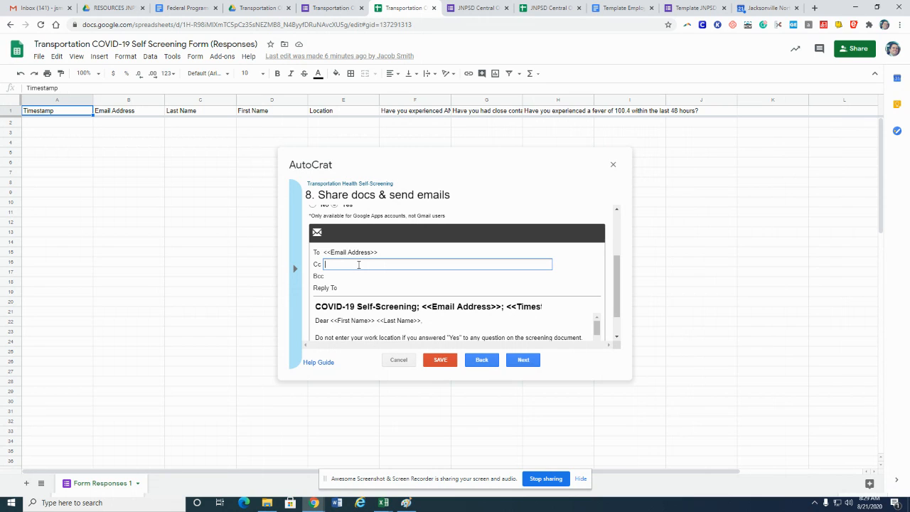
pyautogui.tripleClick(358, 265)
pyautogui.press('BackSpace')
pyautogui.click(361, 294)
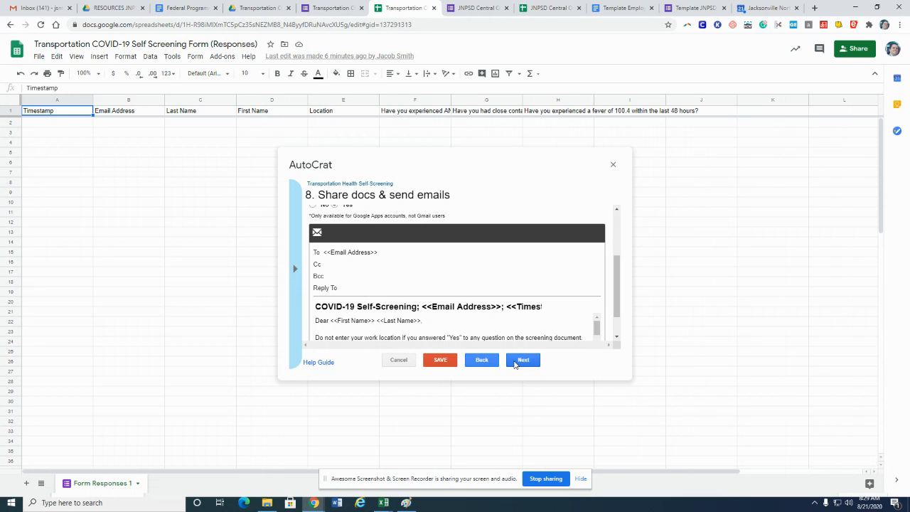
# Return to the triggers page, save the Autocrat job and close the dialog
pyautogui.click(523, 361)
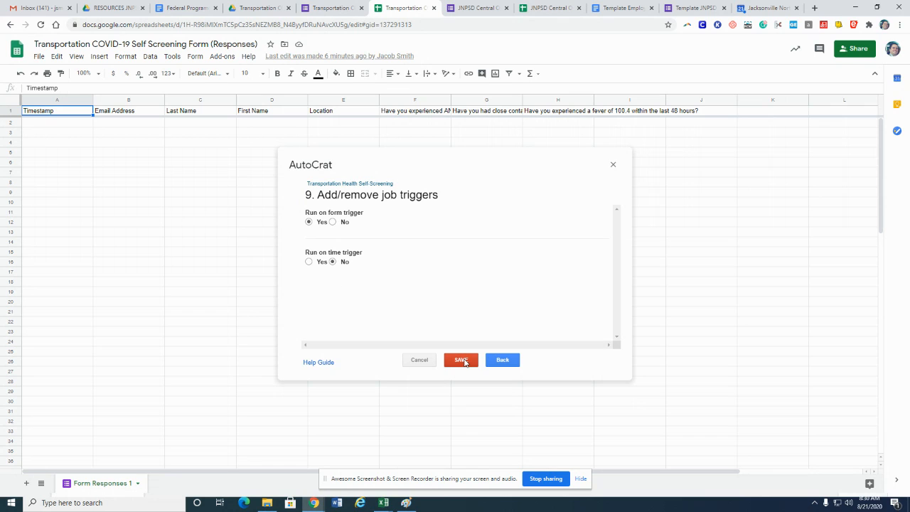
pyautogui.click(461, 360)
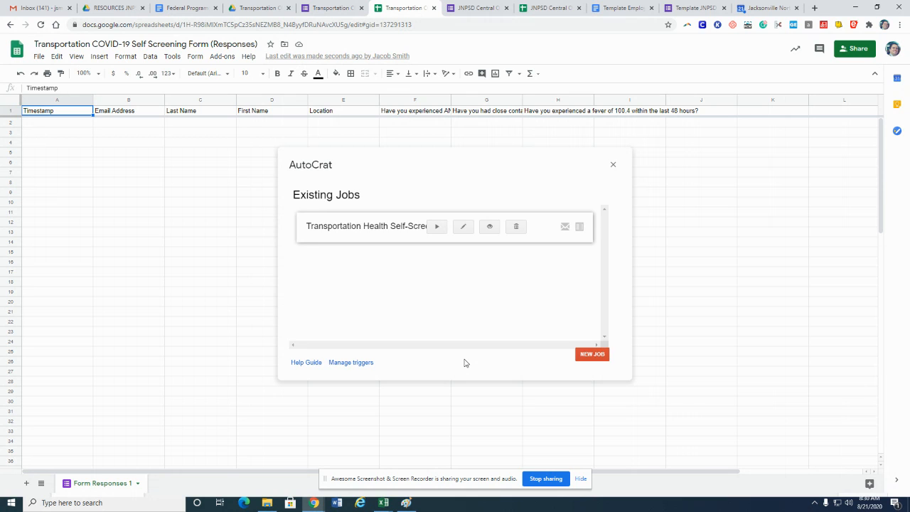
pyautogui.click(613, 165)
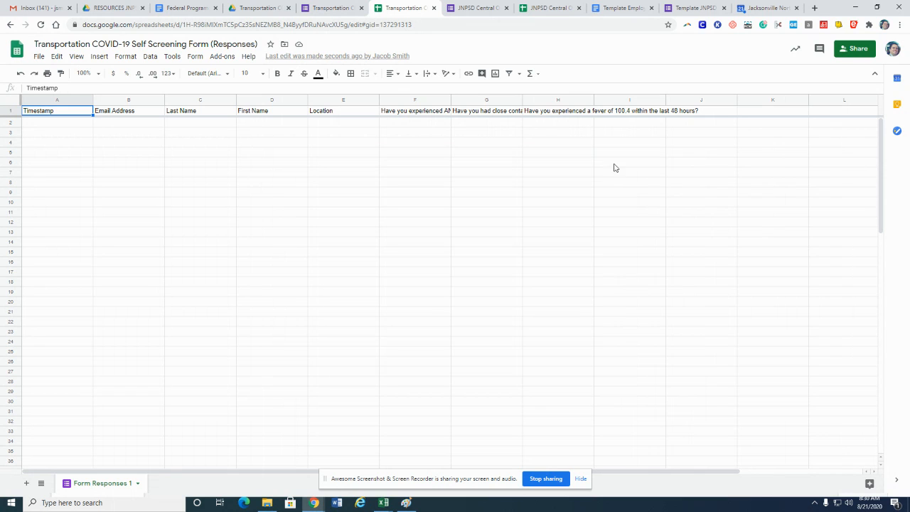
# Copy the live form's shareable link from the form's Send dialog
pyautogui.click(329, 9)
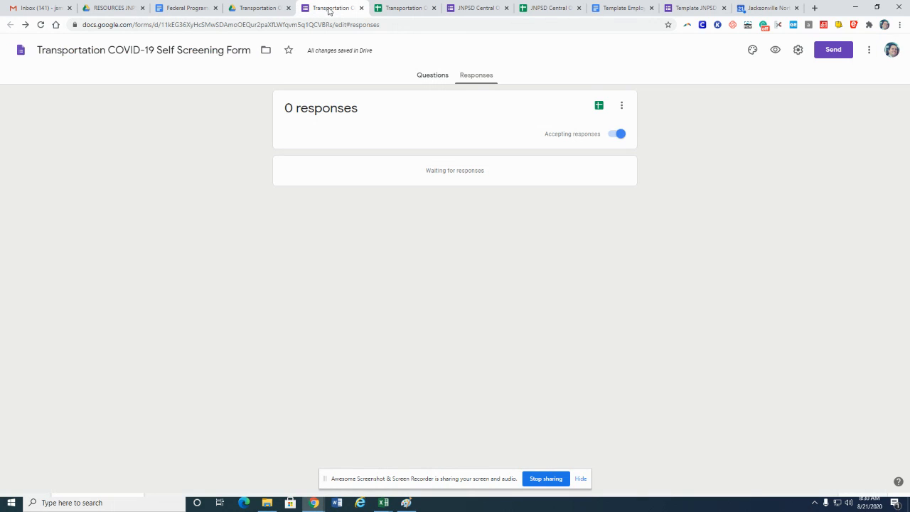
pyautogui.click(829, 53)
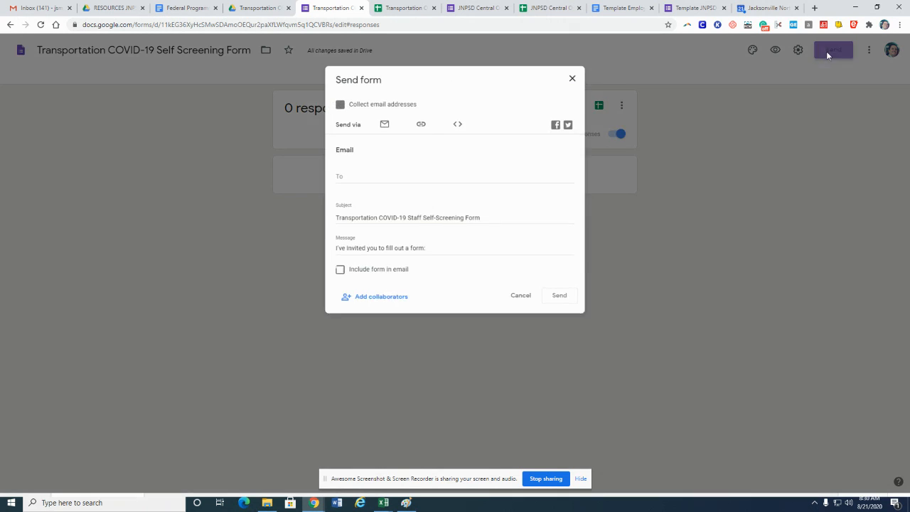
pyautogui.click(418, 121)
pyautogui.click(567, 201)
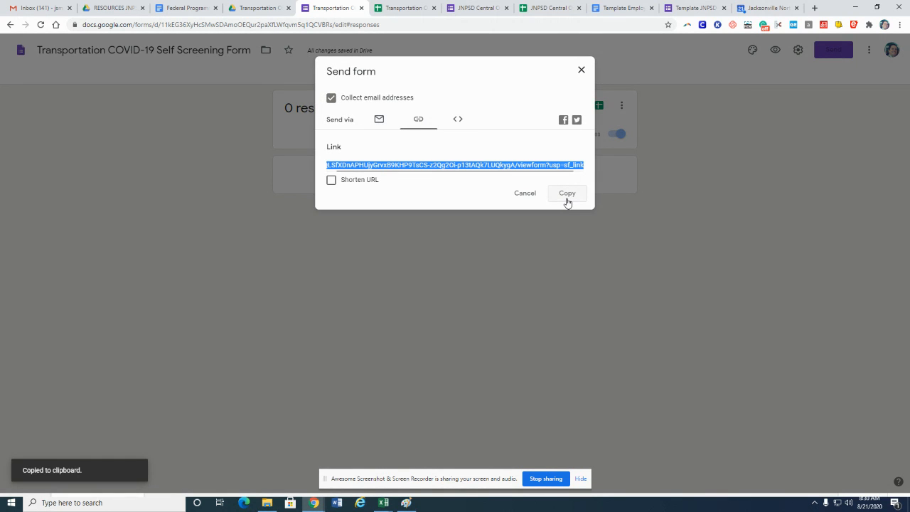
pyautogui.click(567, 198)
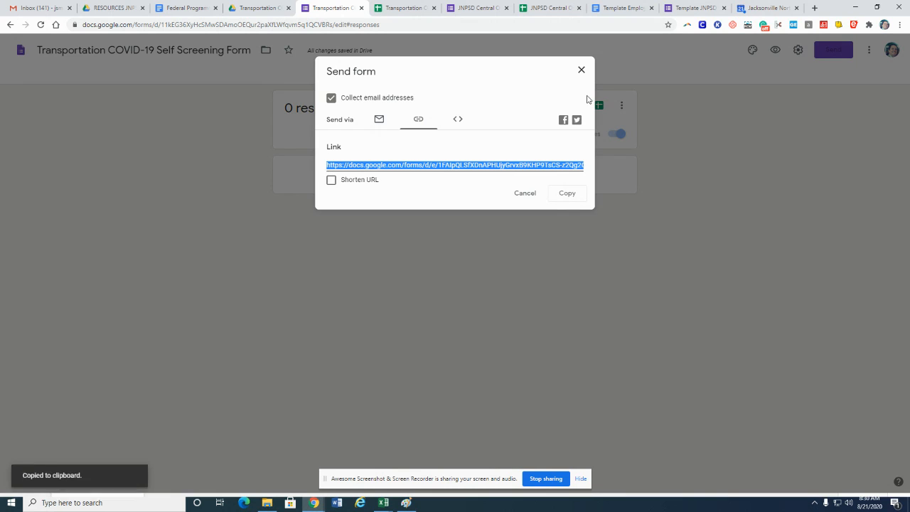
pyautogui.click(581, 71)
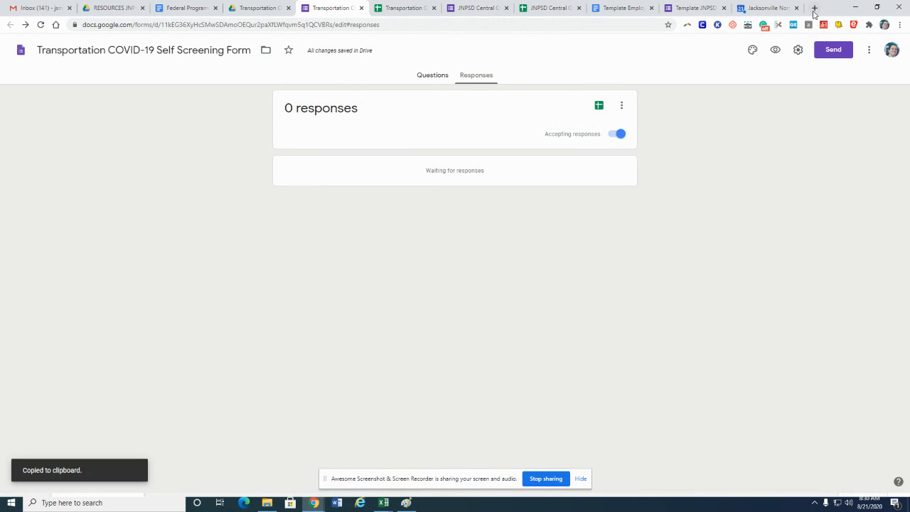
# Open a new browser tab next to the form's tab
pyautogui.click(815, 7)
pyautogui.moveTo(754, 13); pyautogui.dragTo(366, 17)
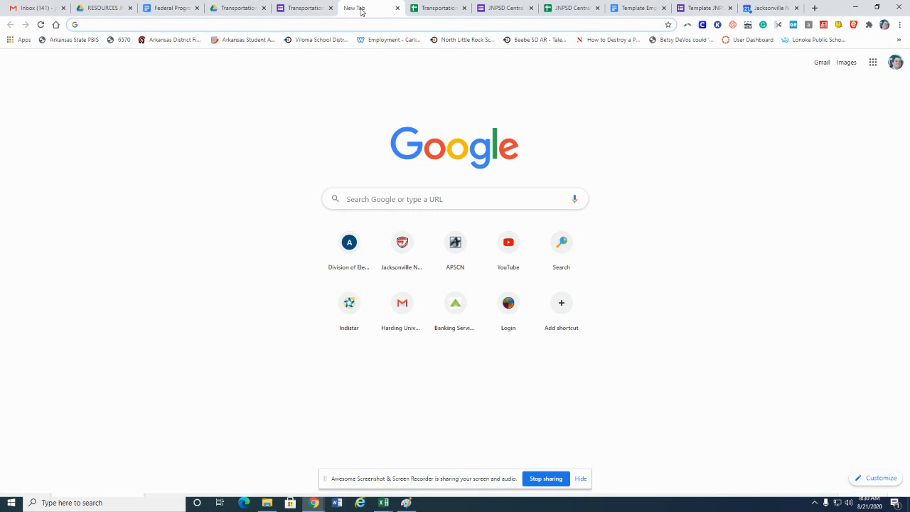
pyautogui.click(303, 9)
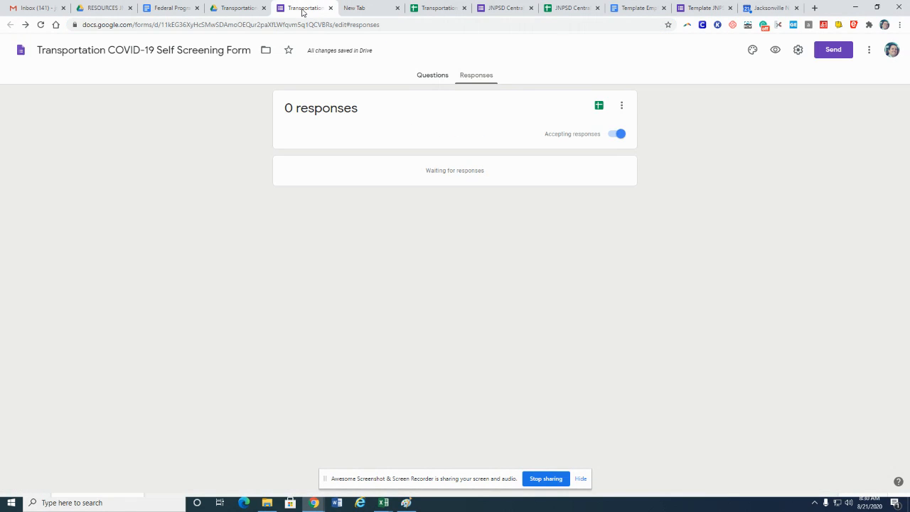
pyautogui.click(711, 8)
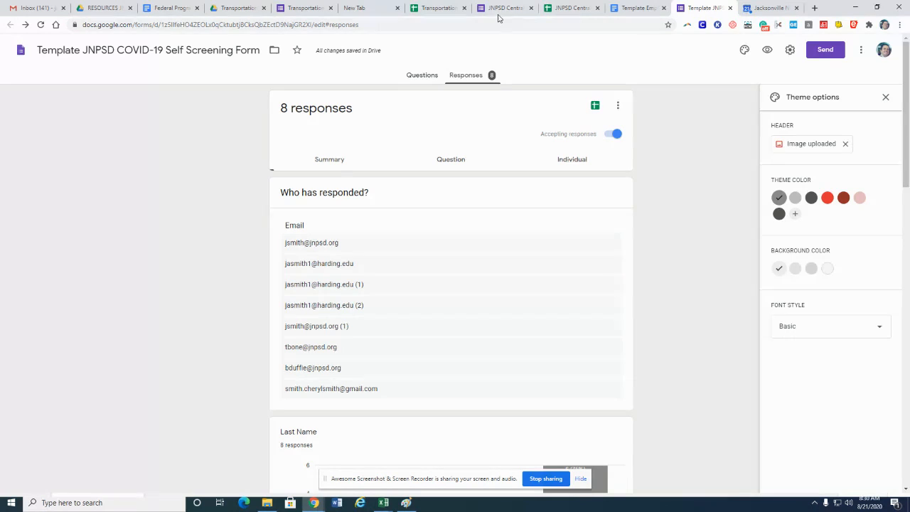
pyautogui.click(289, 10)
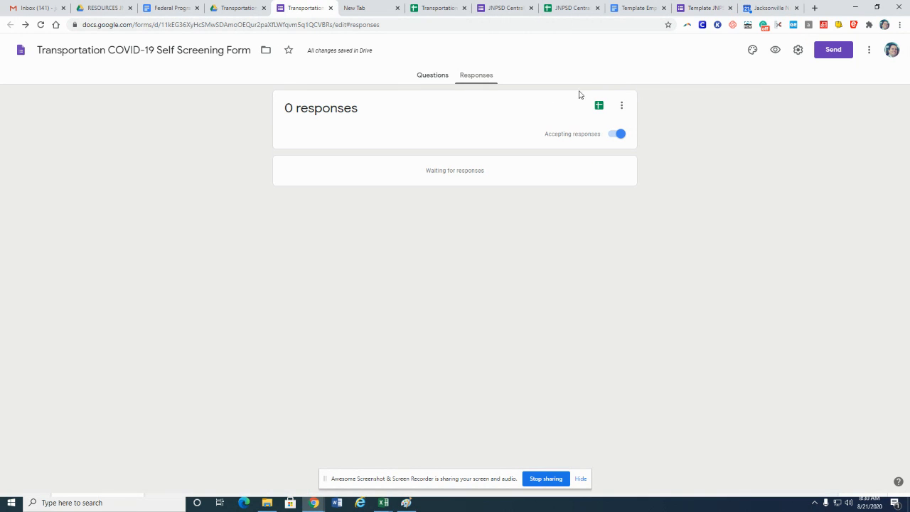
# Copy the form's link again and open it in the new tab
pyautogui.click(844, 50)
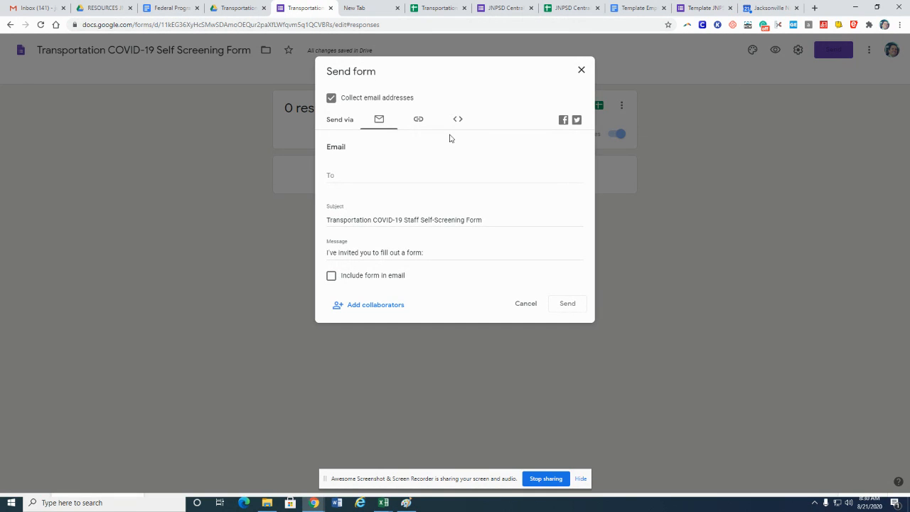
pyautogui.click(418, 119)
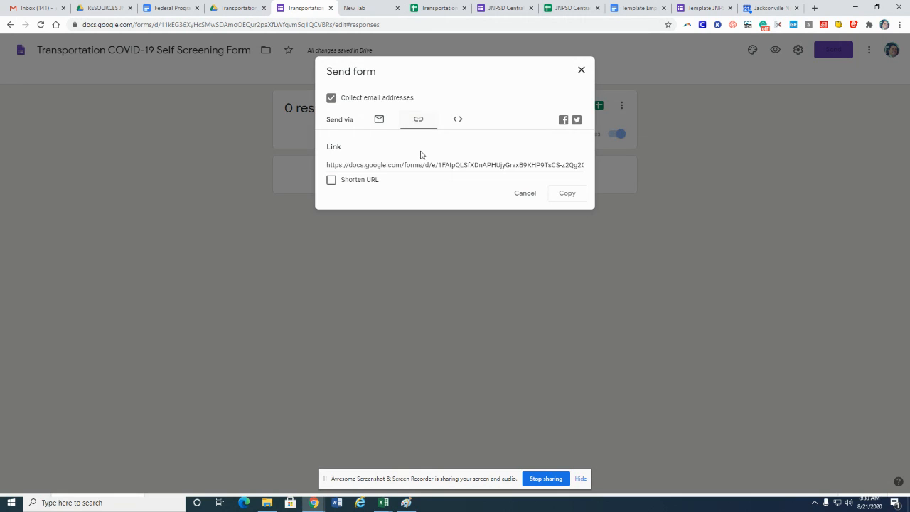
pyautogui.click(569, 195)
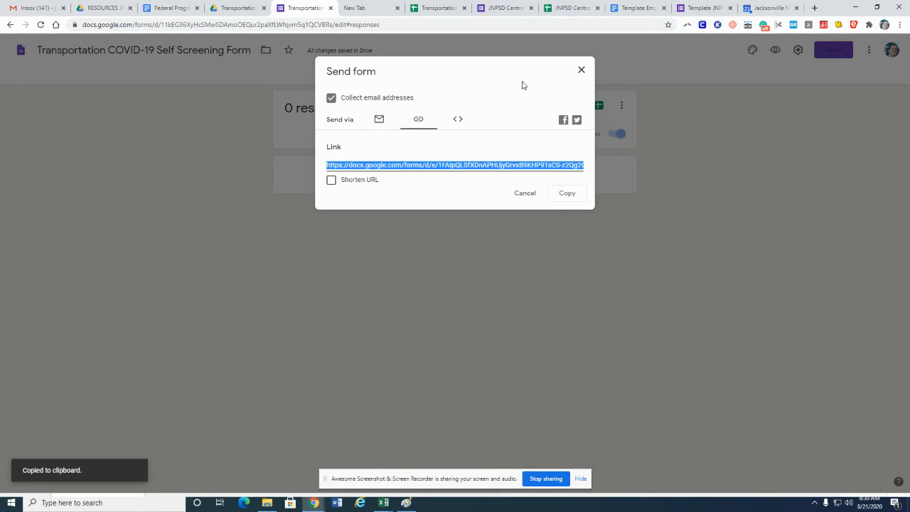
pyautogui.click(581, 71)
pyautogui.click(359, 9)
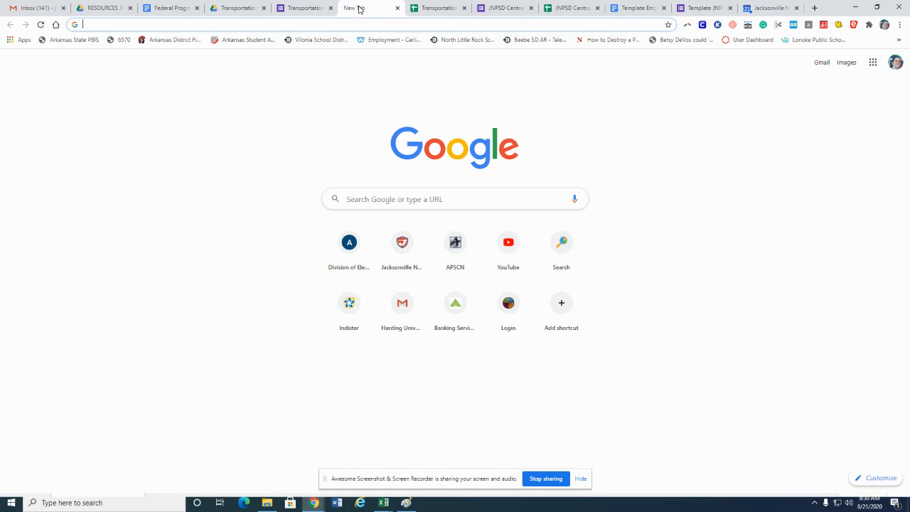
pyautogui.click(356, 25)
pyautogui.hotkey('ctrl', 'v')
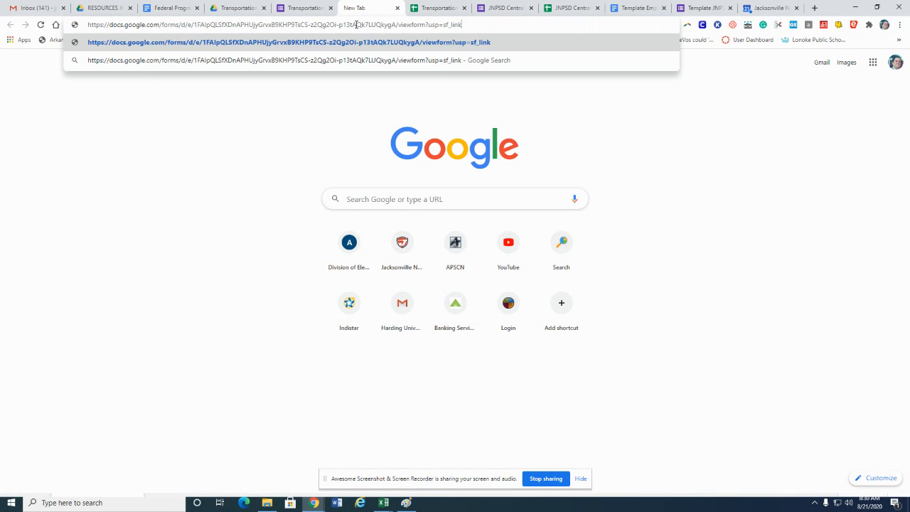
pyautogui.press('Return')
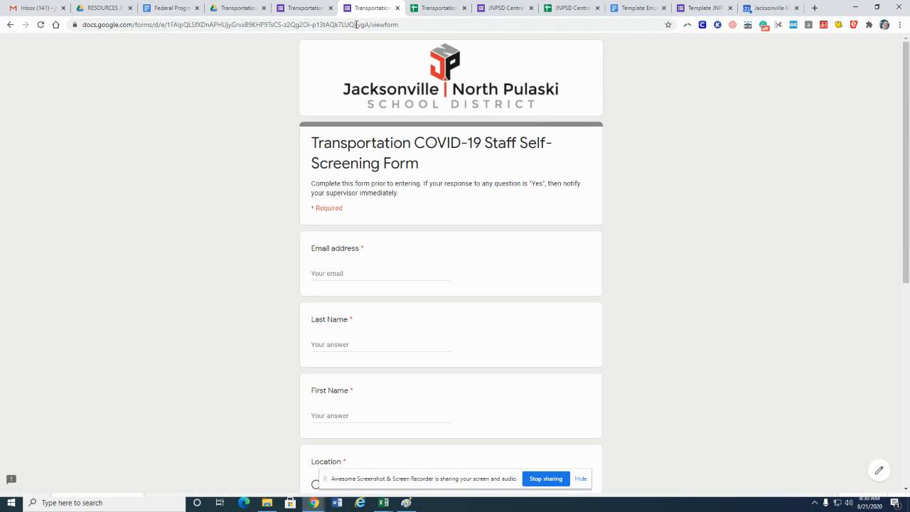
# Fill in the respondent's email address and names from autofill and choose Transportation as the location
pyautogui.click(358, 272)
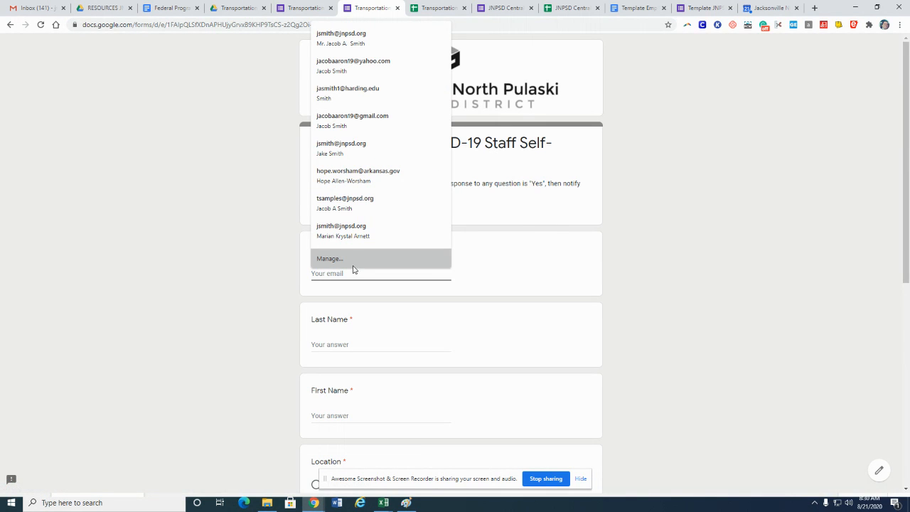
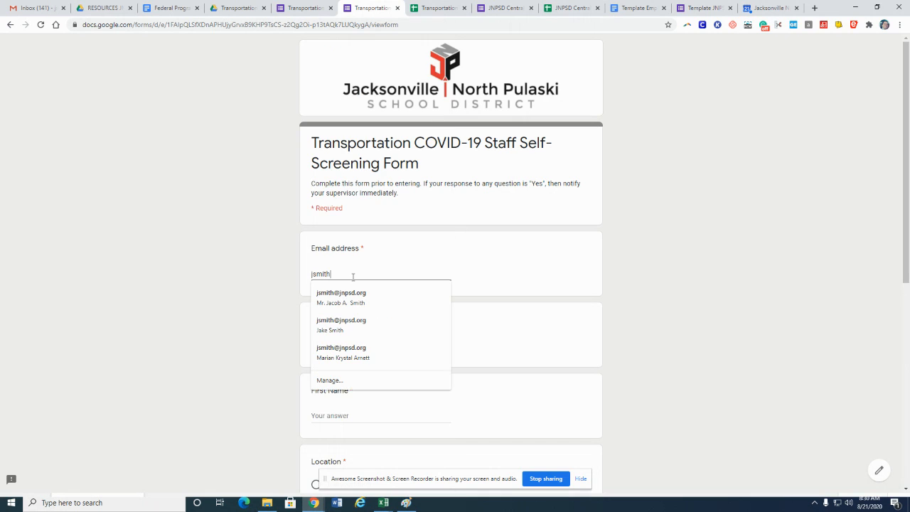
pyautogui.click(349, 296)
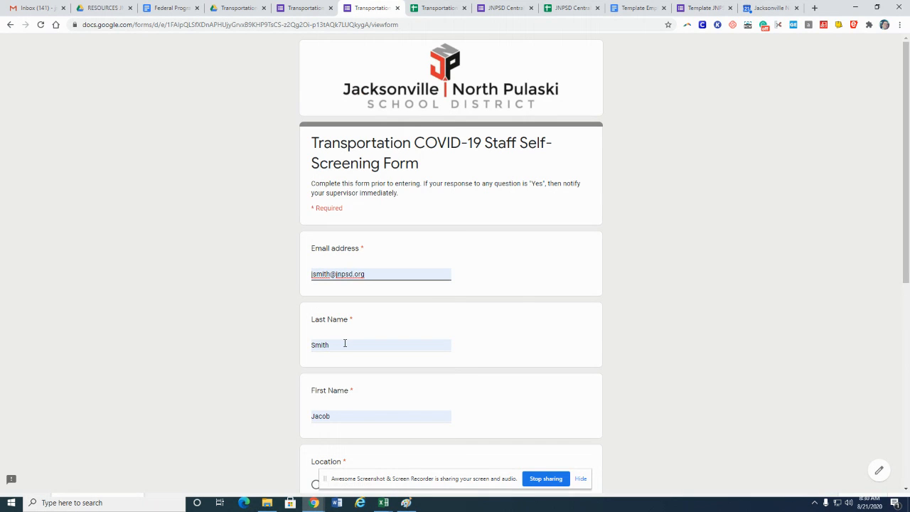
pyautogui.scroll(-1, 325, 327)
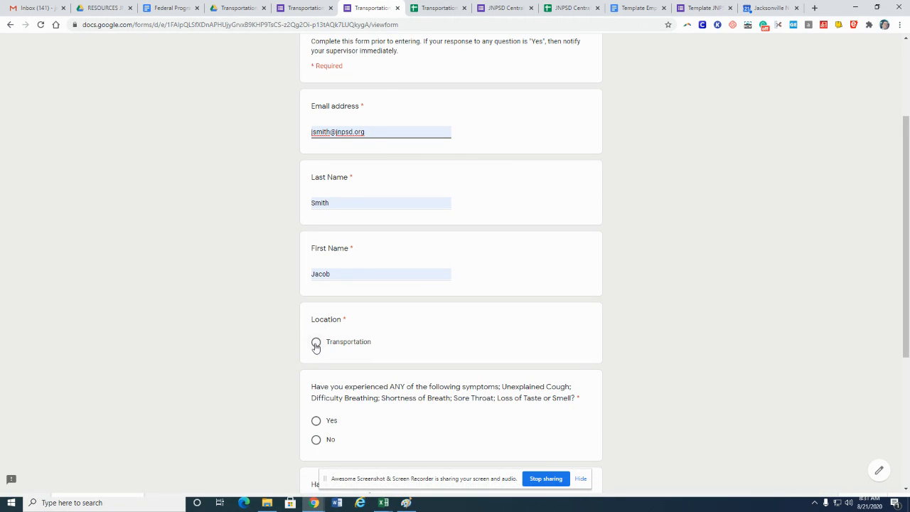
pyautogui.click(316, 344)
# Answer No to all three screening questions and submit the test response
pyautogui.scroll(-2, 316, 347)
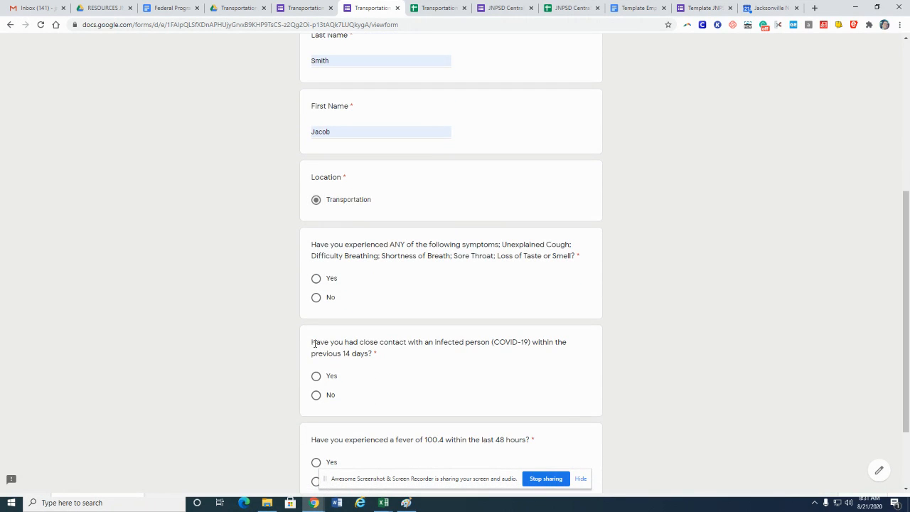
pyautogui.click(316, 297)
pyautogui.click(316, 395)
pyautogui.scroll(-2, 317, 399)
pyautogui.click(317, 381)
pyautogui.click(320, 417)
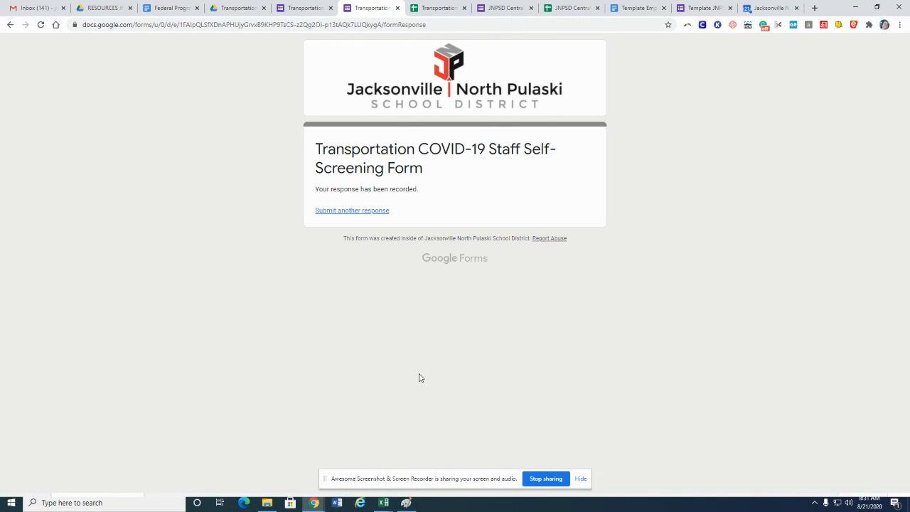
# Open the merged PDF from the new response row's document link in the response sheet and review it
pyautogui.click(434, 9)
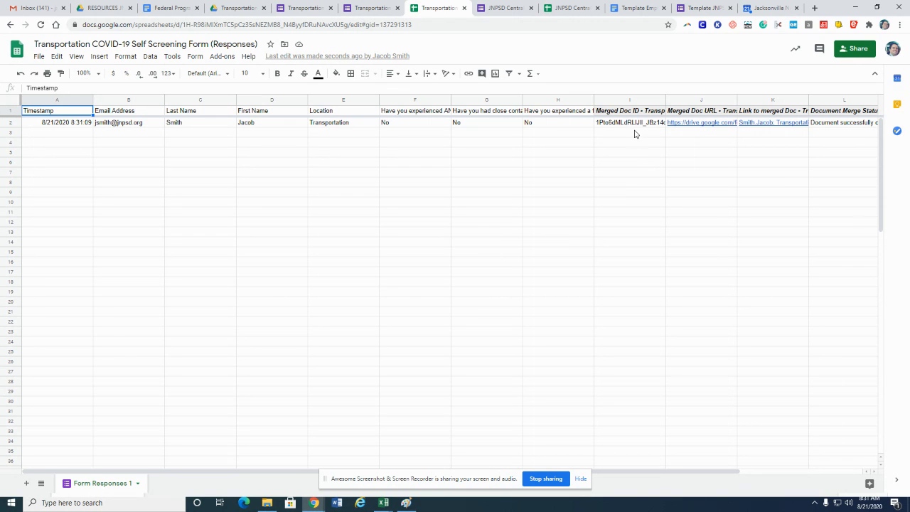
pyautogui.moveTo(703, 127)
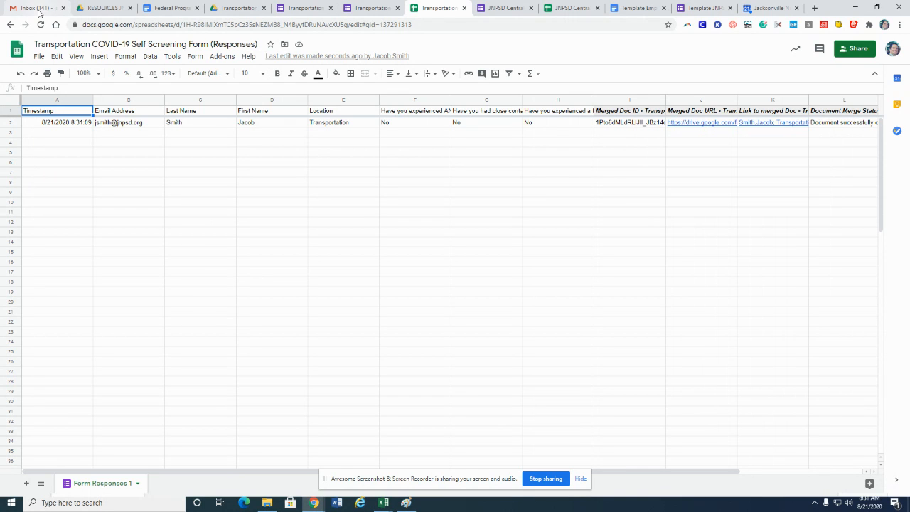
pyautogui.click(693, 125)
pyautogui.click(725, 173)
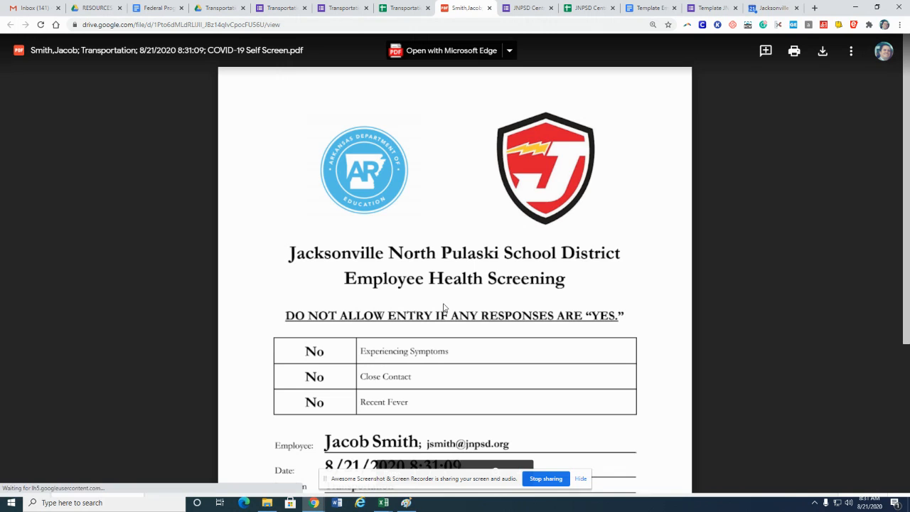
pyautogui.scroll(-3, 444, 307)
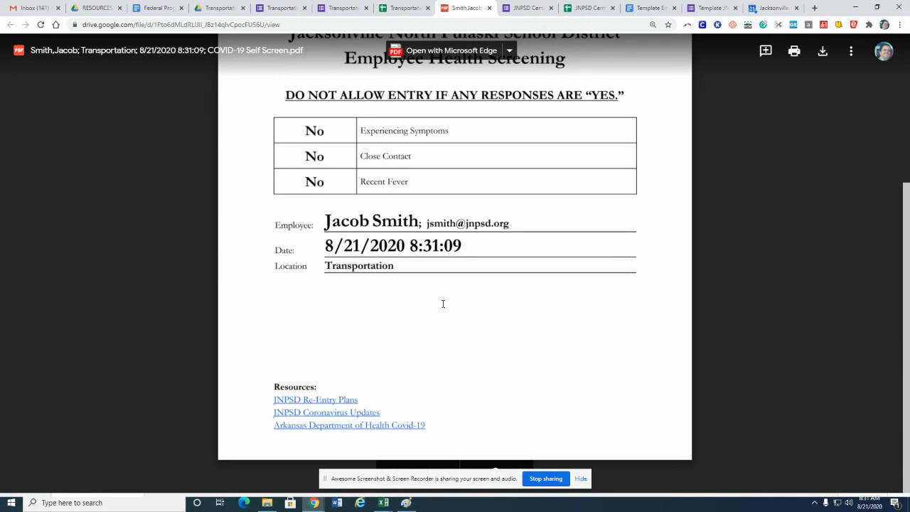
pyautogui.scroll(3, 443, 303)
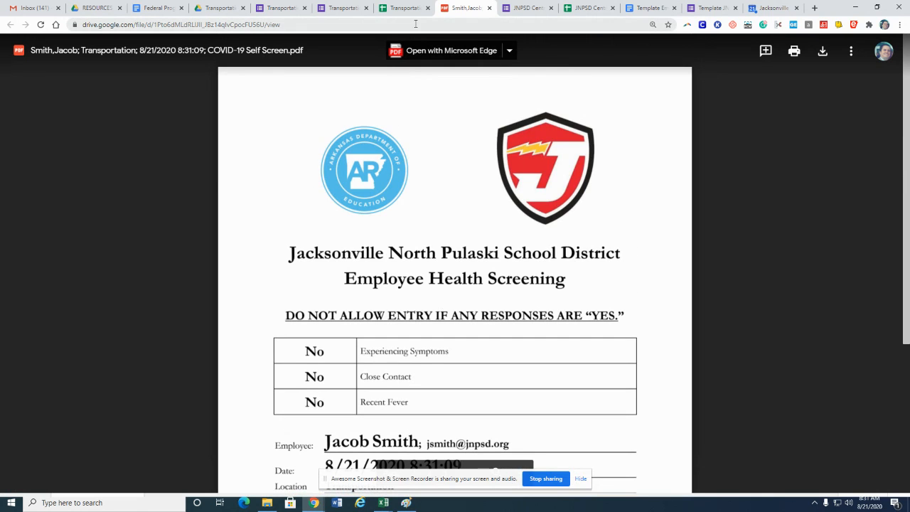
# Open the merged PDF from the response row's merged document link cell and review it, then return to the sheet
pyautogui.click(489, 8)
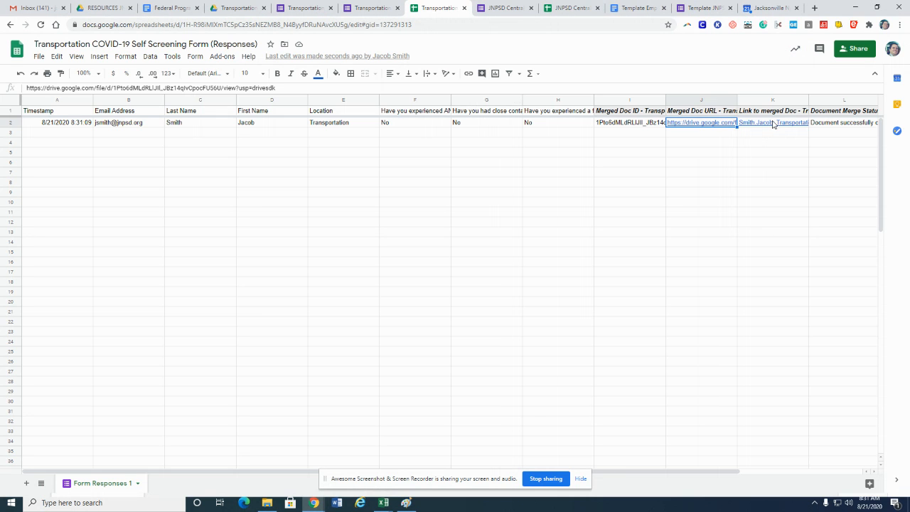
pyautogui.press('Right')
pyautogui.click(702, 176)
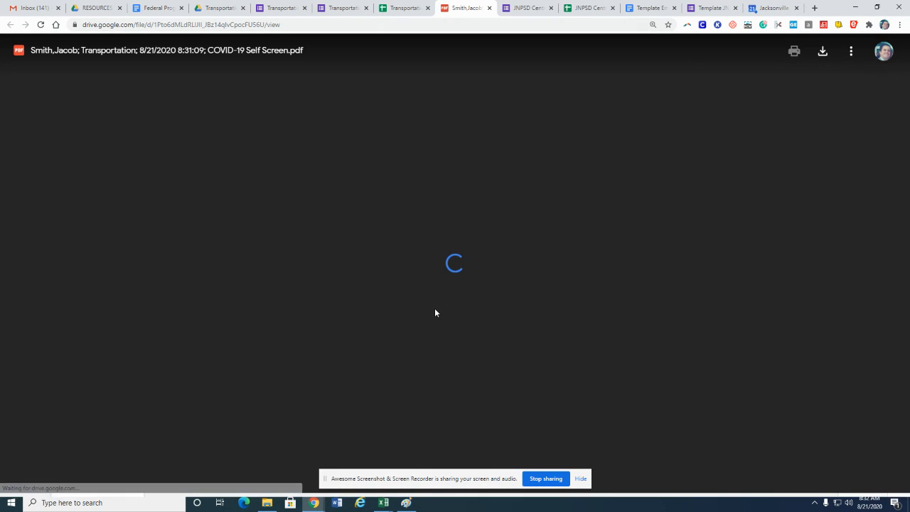
pyautogui.scroll(-3, 435, 309)
pyautogui.scroll(3, 406, 320)
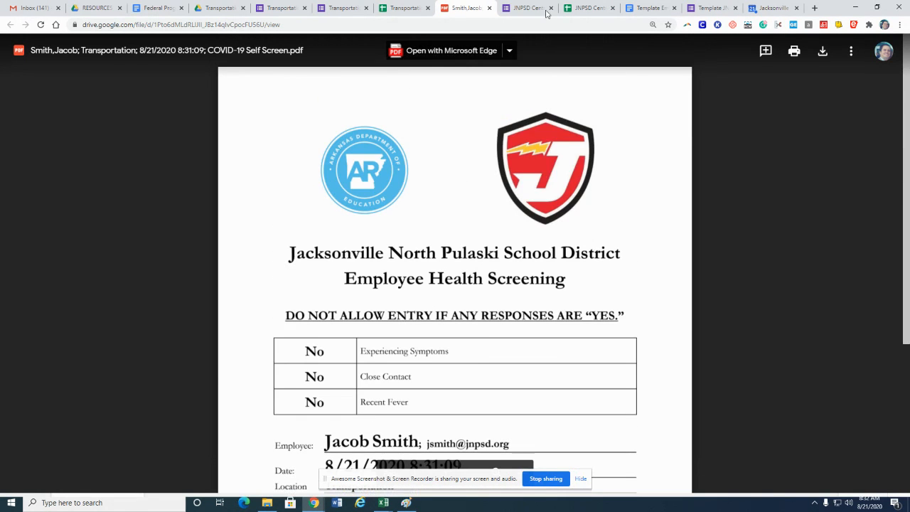
pyautogui.click(489, 8)
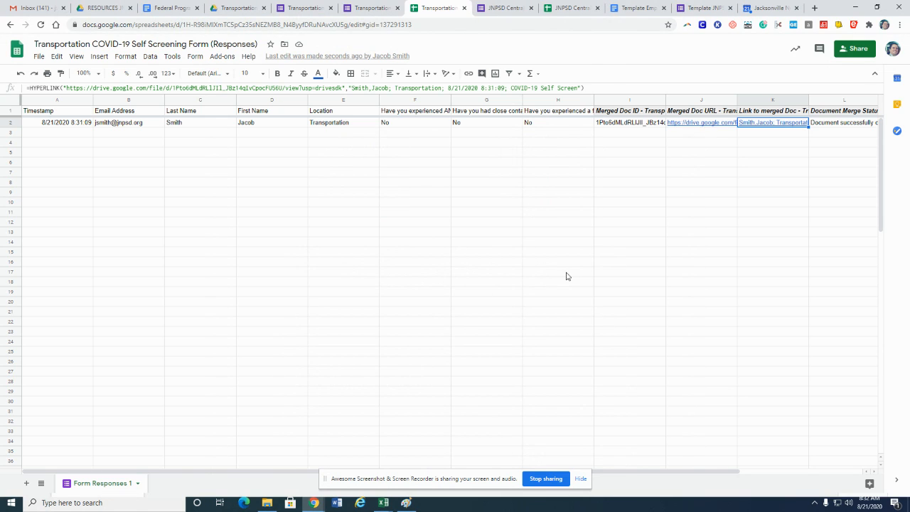
pyautogui.click(589, 277)
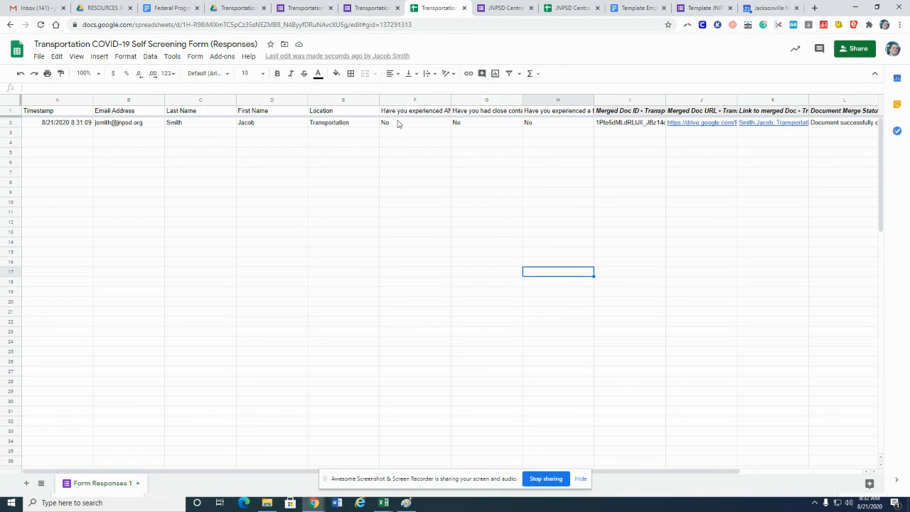
# Open the COVID-19 Self-Screening email in the inbox and examine its subject line and message text
pyautogui.click(39, 8)
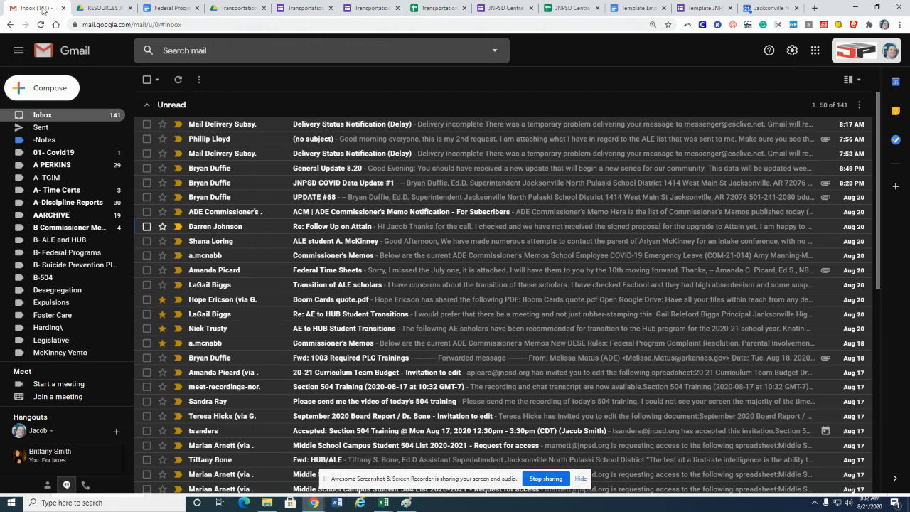
pyautogui.click(44, 117)
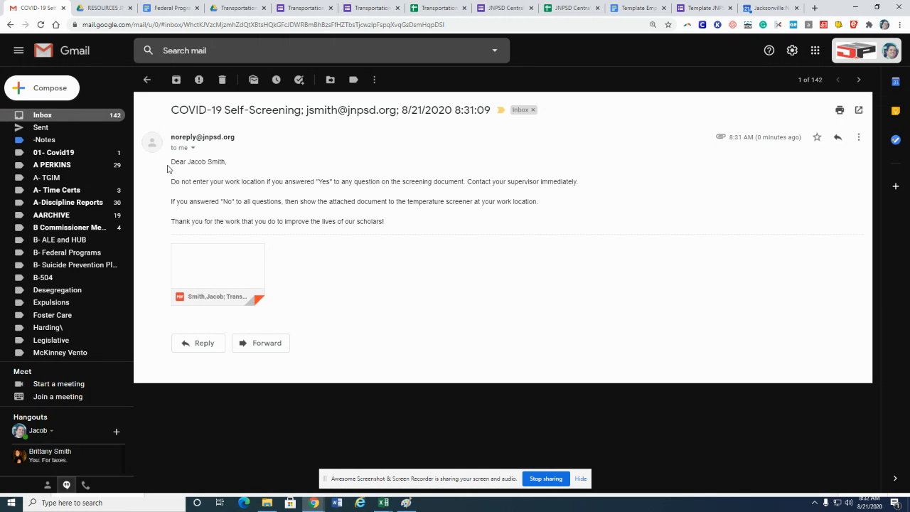
pyautogui.moveTo(171, 109); pyautogui.dragTo(397, 117)
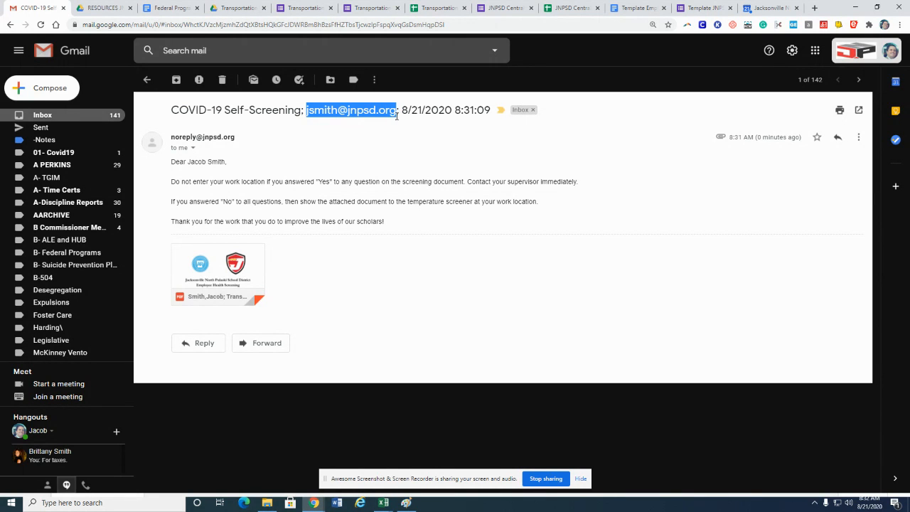
pyautogui.click(337, 111)
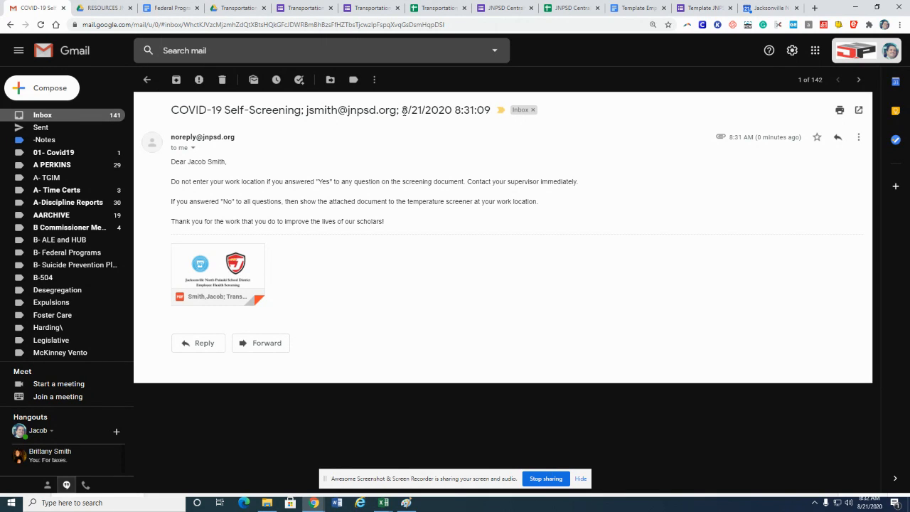
pyautogui.moveTo(401, 114); pyautogui.dragTo(492, 119)
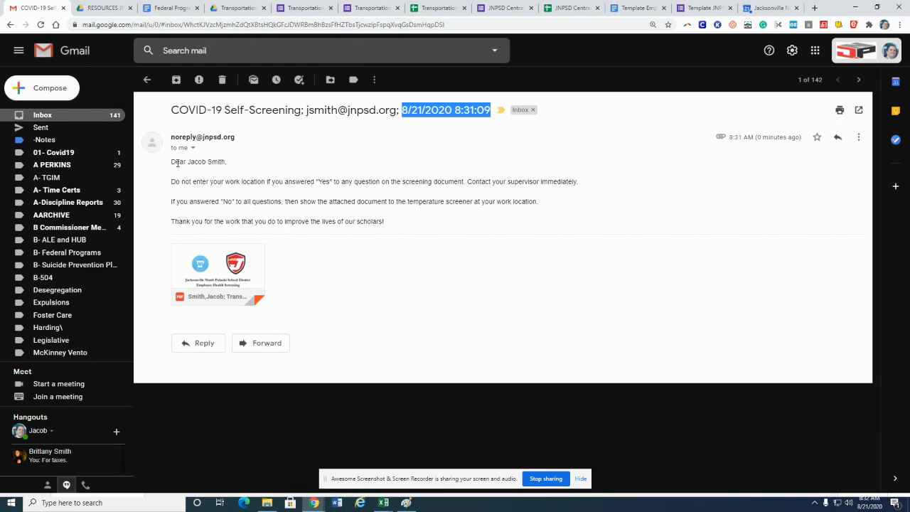
pyautogui.moveTo(172, 162); pyautogui.dragTo(315, 183)
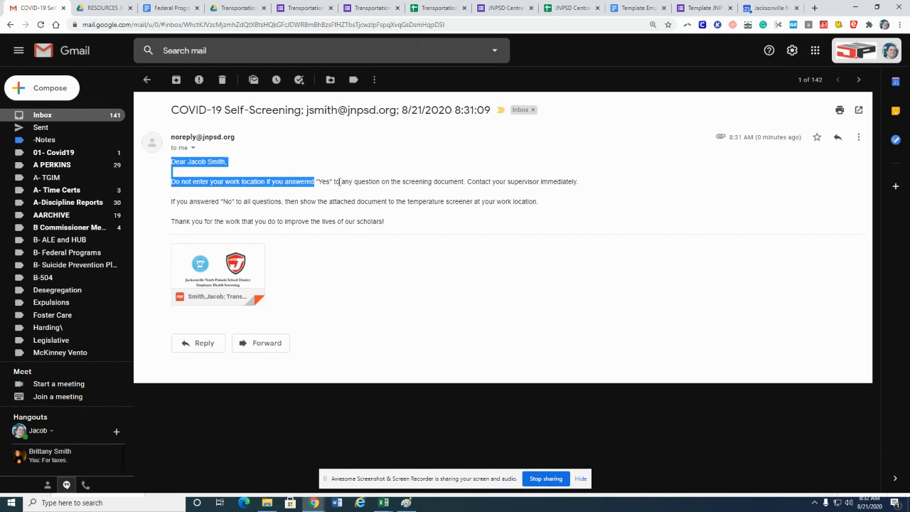
pyautogui.click(338, 182)
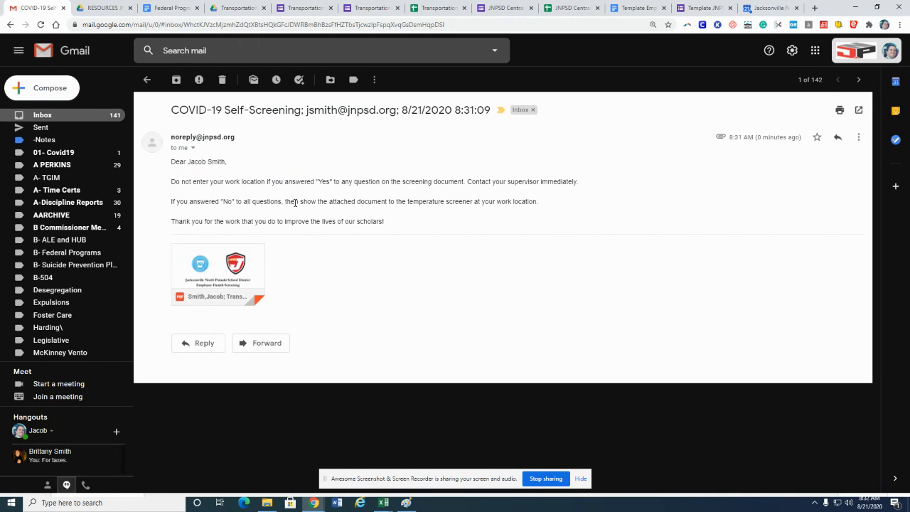
# Preview the attached screening PDF from the email, review its contents, and close the preview
pyautogui.moveTo(240, 270)
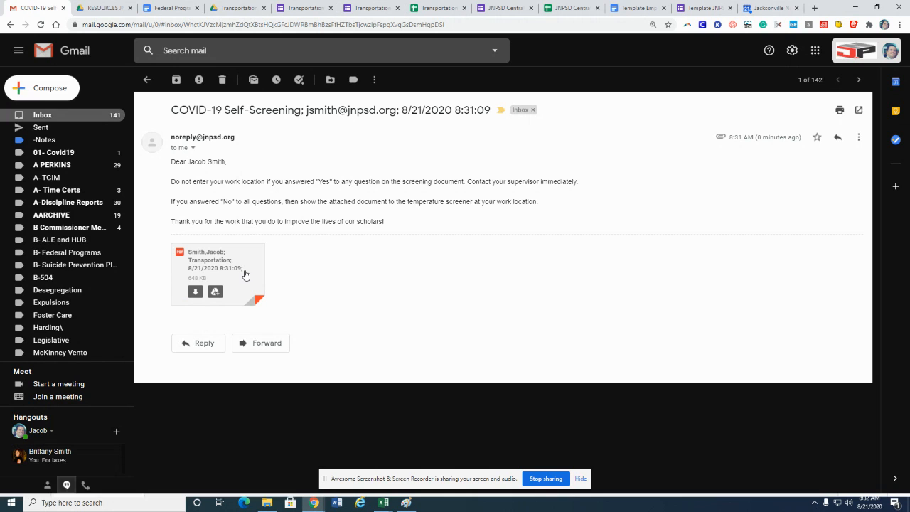
pyautogui.click(237, 270)
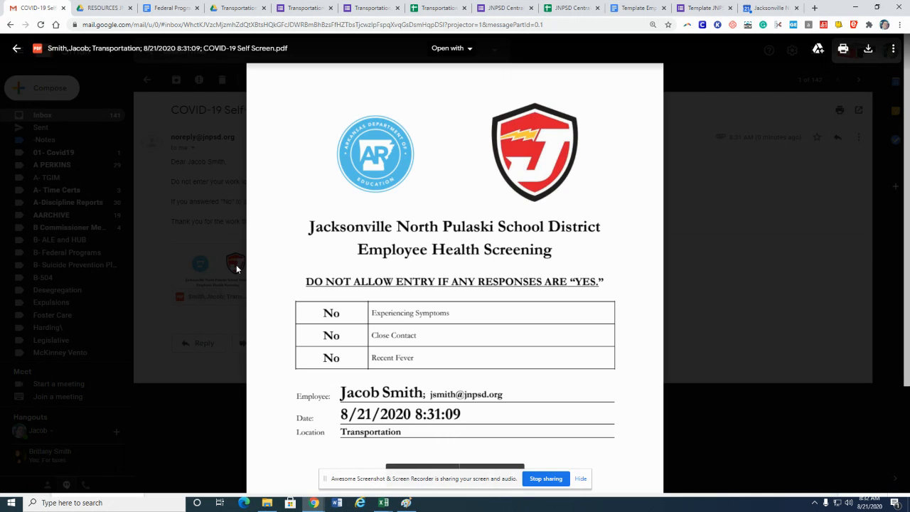
pyautogui.scroll(-1, 407, 257)
pyautogui.scroll(-1, 407, 257)
pyautogui.scroll(1, 405, 256)
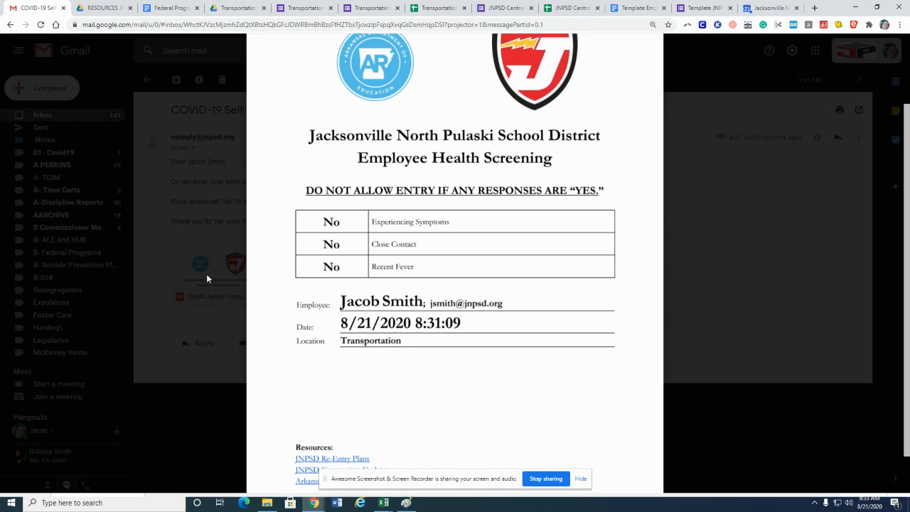
pyautogui.click(746, 374)
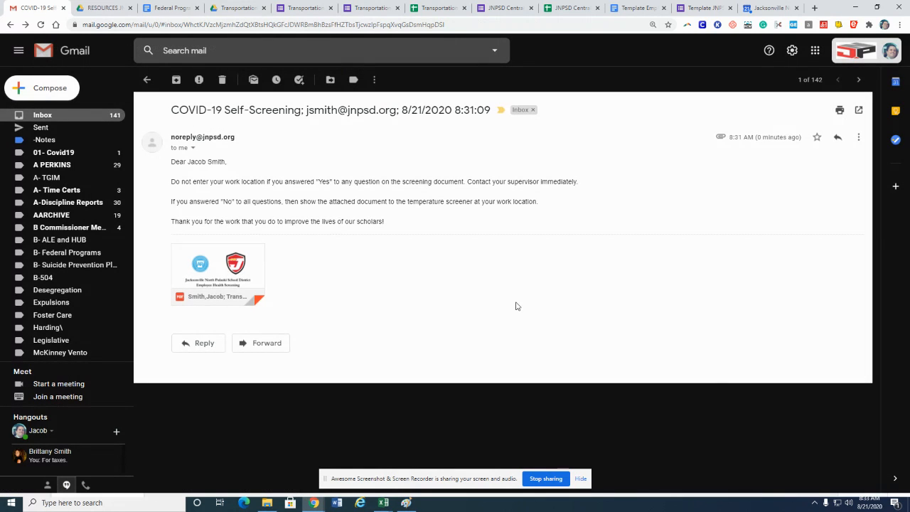